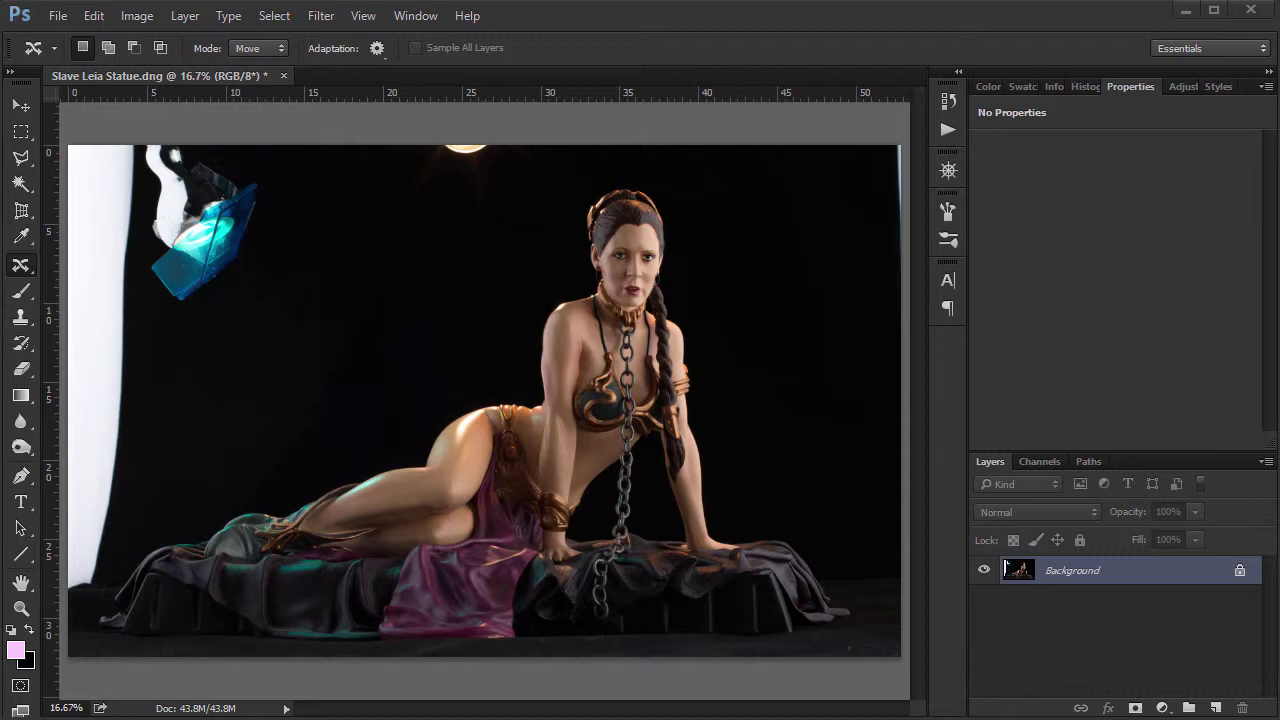
Add a new empty layer above the Background layer for the retouching
{"action": "key", "text": "ctrl+z"}
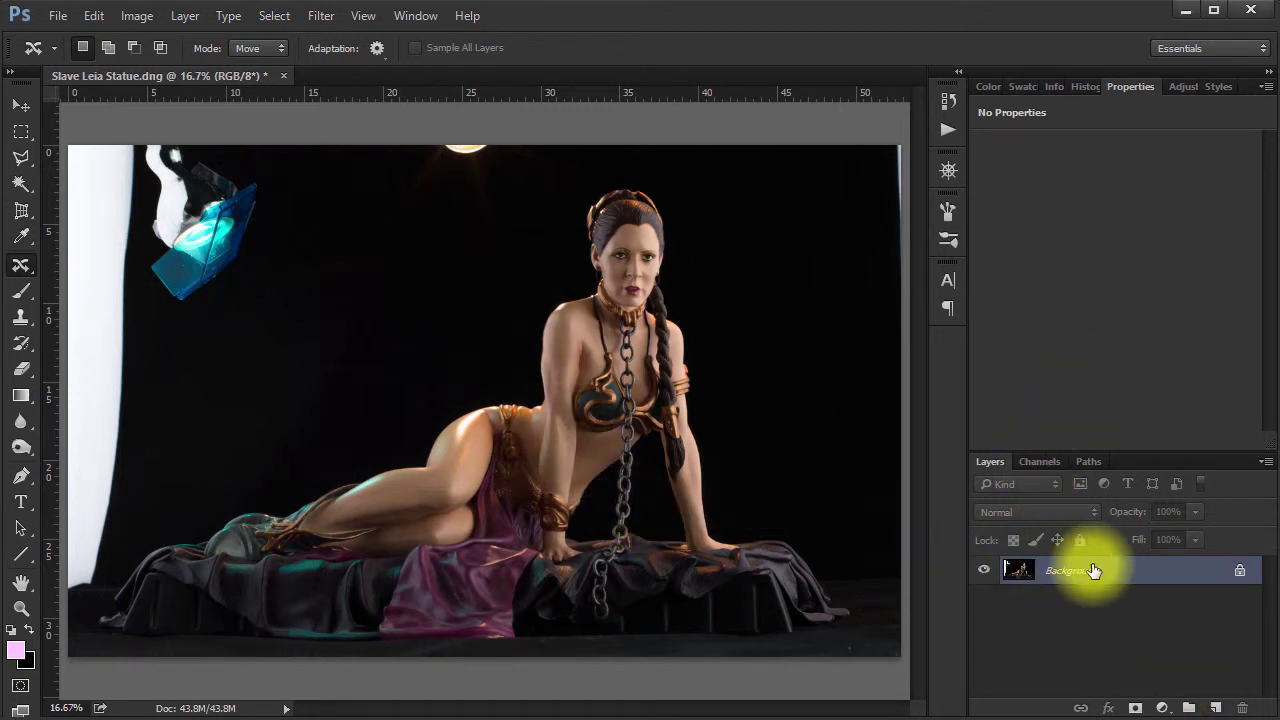
{"action": "left_click", "coordinate": [1216, 708]}
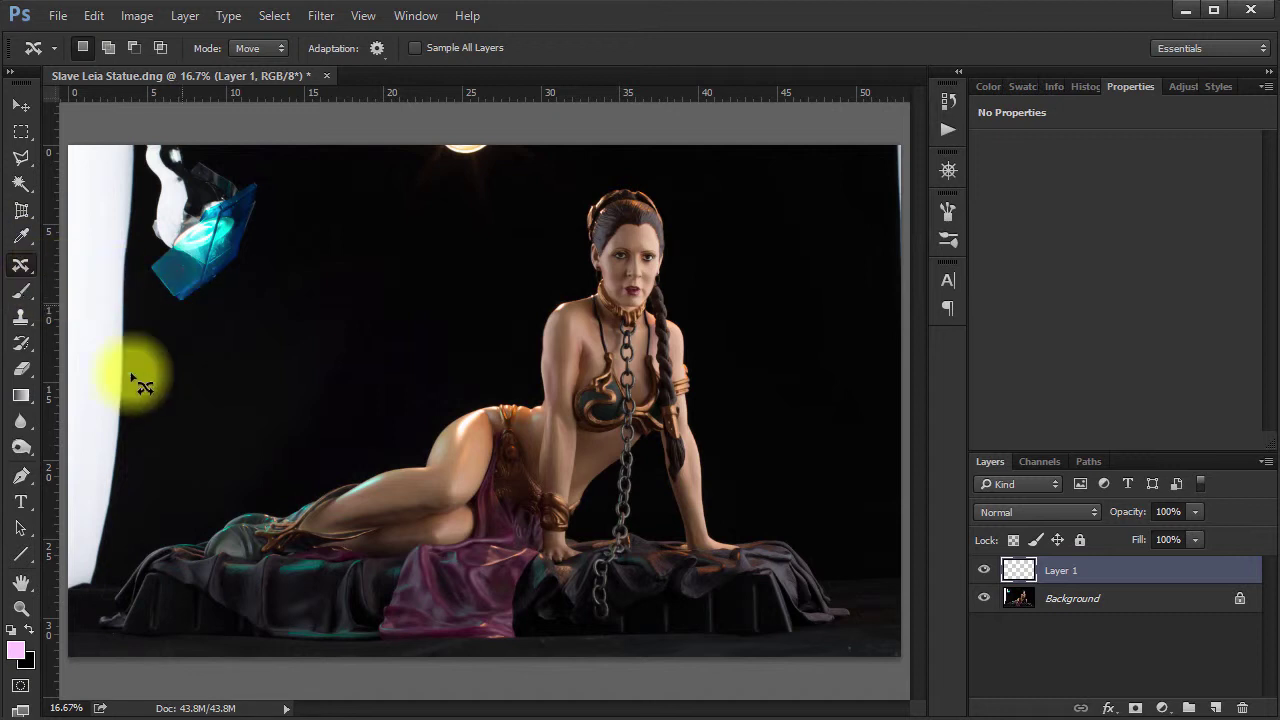
Sample the black backdrop colour and paint over the blue-gelled lamp with a soft 600 px brush at 4% flow
{"action": "left_click", "coordinate": [21, 291]}
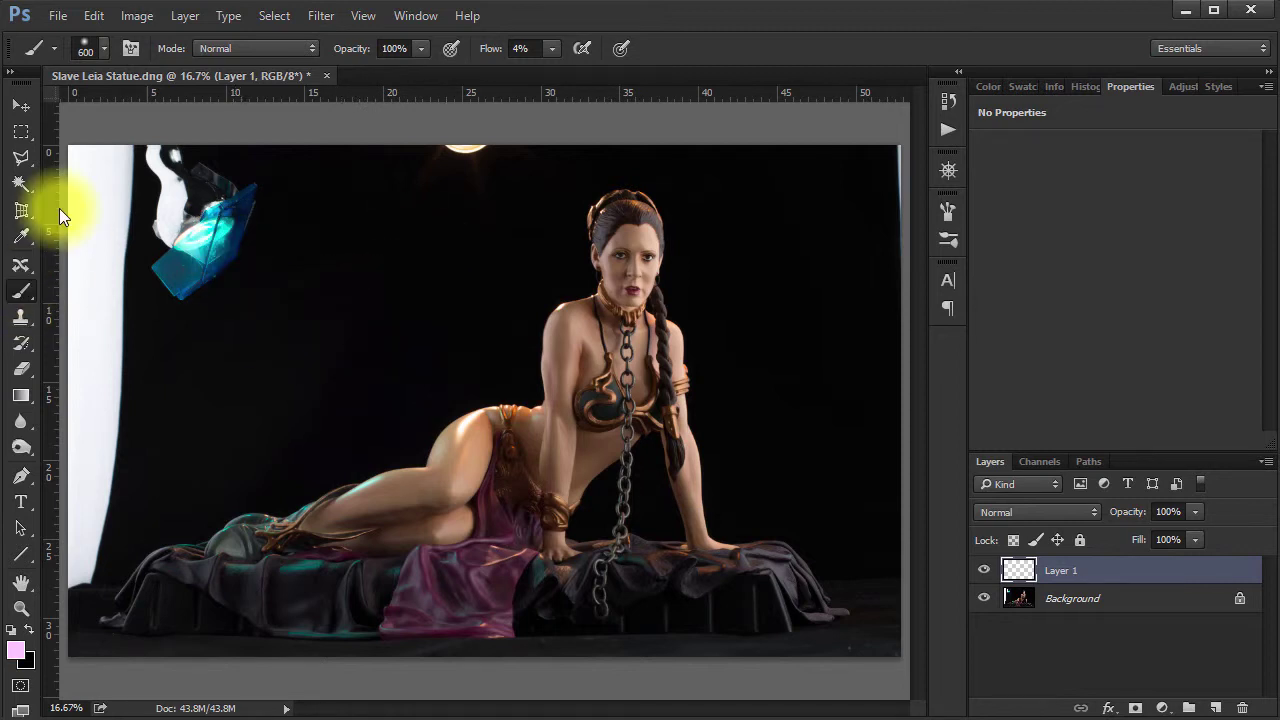
{"action": "left_click", "coordinate": [21, 237]}
{"action": "left_click", "coordinate": [341, 273]}
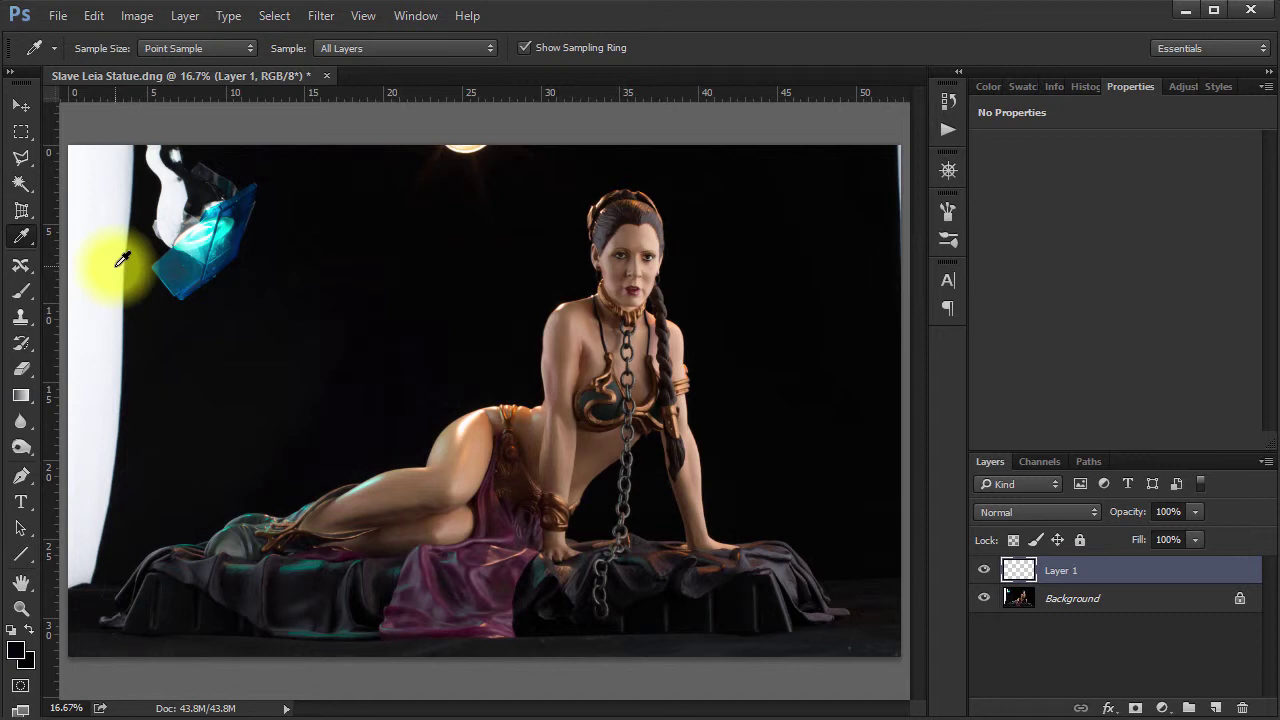
{"action": "left_click", "coordinate": [21, 291]}
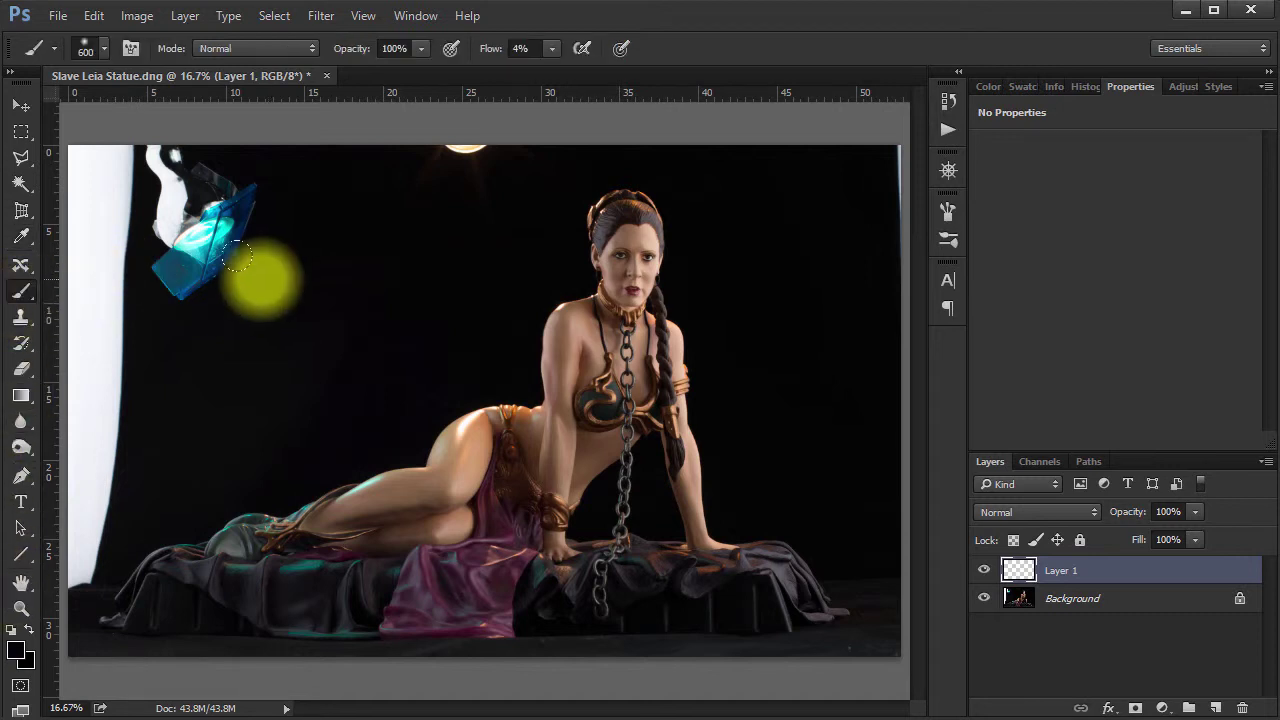
{"action": "mouse_move", "coordinate": [197, 175]}
{"action": "left_mouse_down"}
{"action": "mouse_move", "coordinate": [189, 200]}
{"action": "mouse_move", "coordinate": [205, 220]}
{"action": "left_mouse_up"}
Set the brush flow to 100%, try painting black over the lamp and white strip, and undo the stroke
{"action": "left_click", "coordinate": [552, 48]}
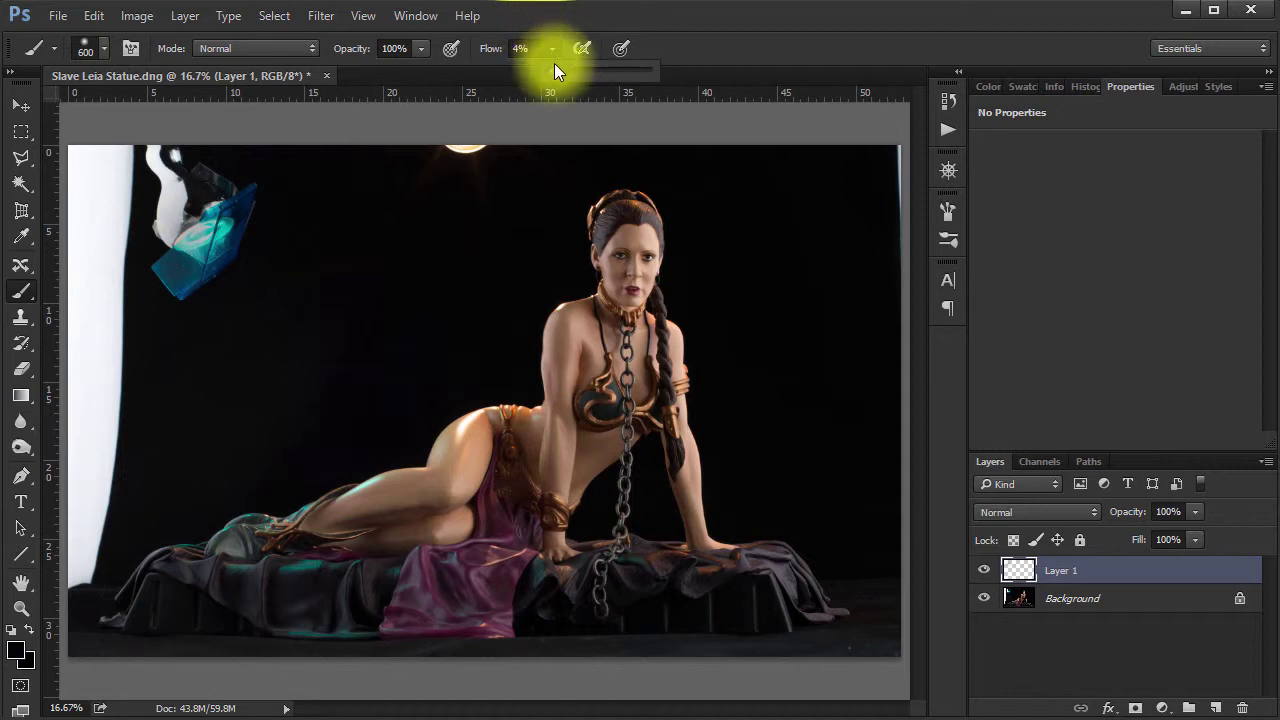
{"action": "left_click_drag", "start_coordinate": [548, 70], "coordinate": [710, 60]}
{"action": "mouse_move", "coordinate": [205, 250]}
{"action": "left_mouse_down"}
{"action": "mouse_move", "coordinate": [130, 150]}
{"action": "mouse_move", "coordinate": [135, 135]}
{"action": "mouse_move", "coordinate": [150, 228]}
{"action": "mouse_move", "coordinate": [116, 318]}
{"action": "mouse_move", "coordinate": [55, 125]}
{"action": "mouse_move", "coordinate": [22, 180]}
{"action": "mouse_move", "coordinate": [30, 368]}
{"action": "mouse_move", "coordinate": [77, 233]}
{"action": "mouse_move", "coordinate": [61, 397]}
{"action": "mouse_move", "coordinate": [115, 270]}
{"action": "mouse_move", "coordinate": [497, 222]}
{"action": "mouse_move", "coordinate": [283, 263]}
{"action": "mouse_move", "coordinate": [175, 197]}
{"action": "mouse_move", "coordinate": [387, 244]}
{"action": "left_mouse_up"}
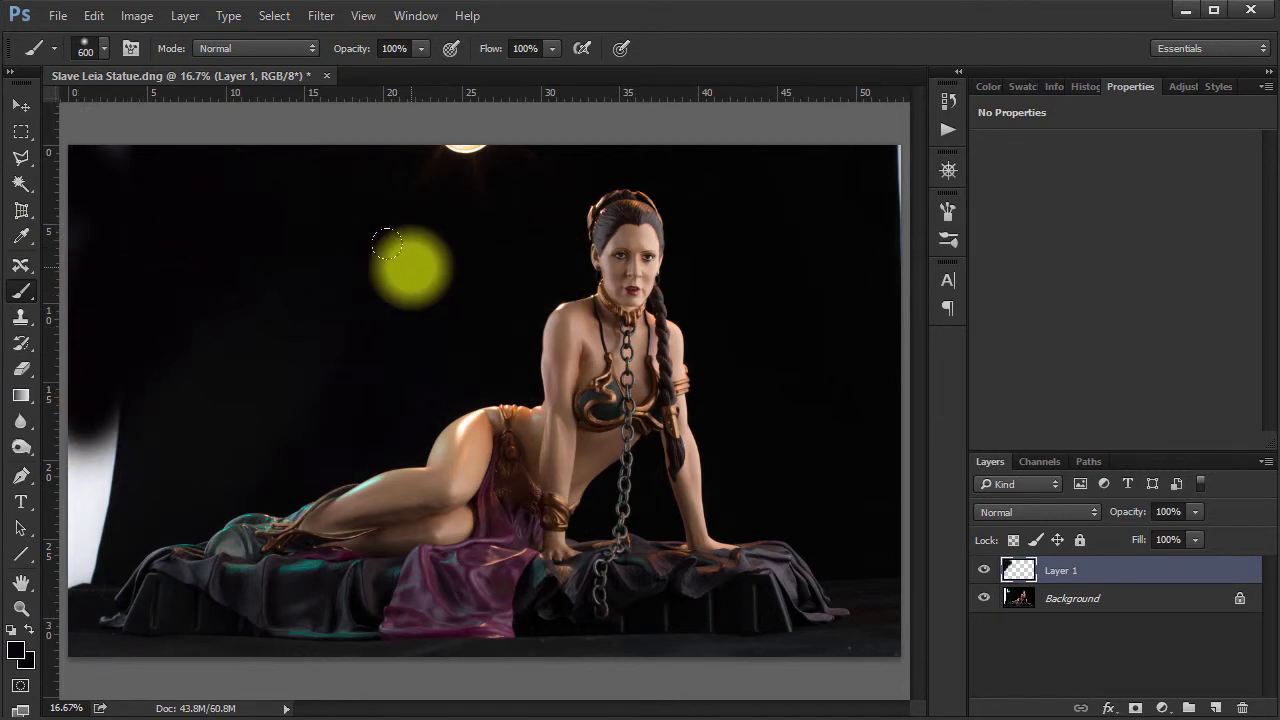
{"action": "key", "text": "ctrl+z"}
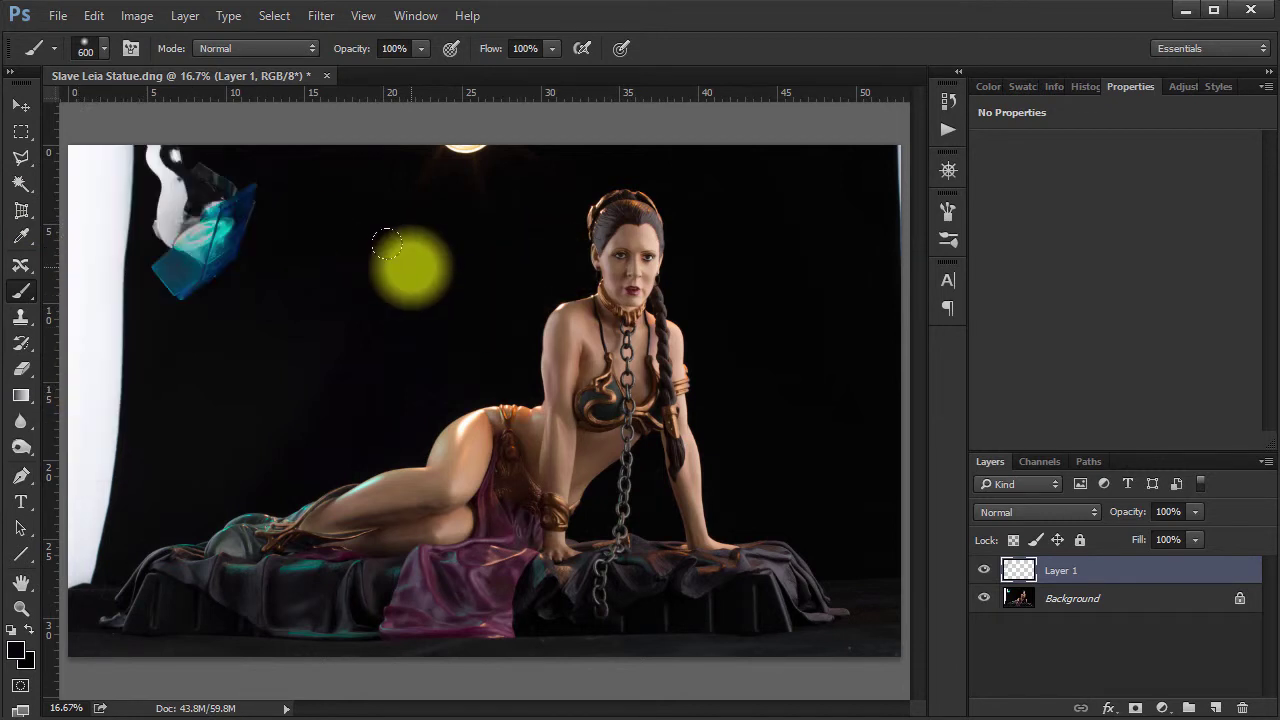
Clone the dark backdrop over the lamp, most of the white strip and the upper light with a 900 px Clone Stamp
{"action": "left_click", "coordinate": [18, 318]}
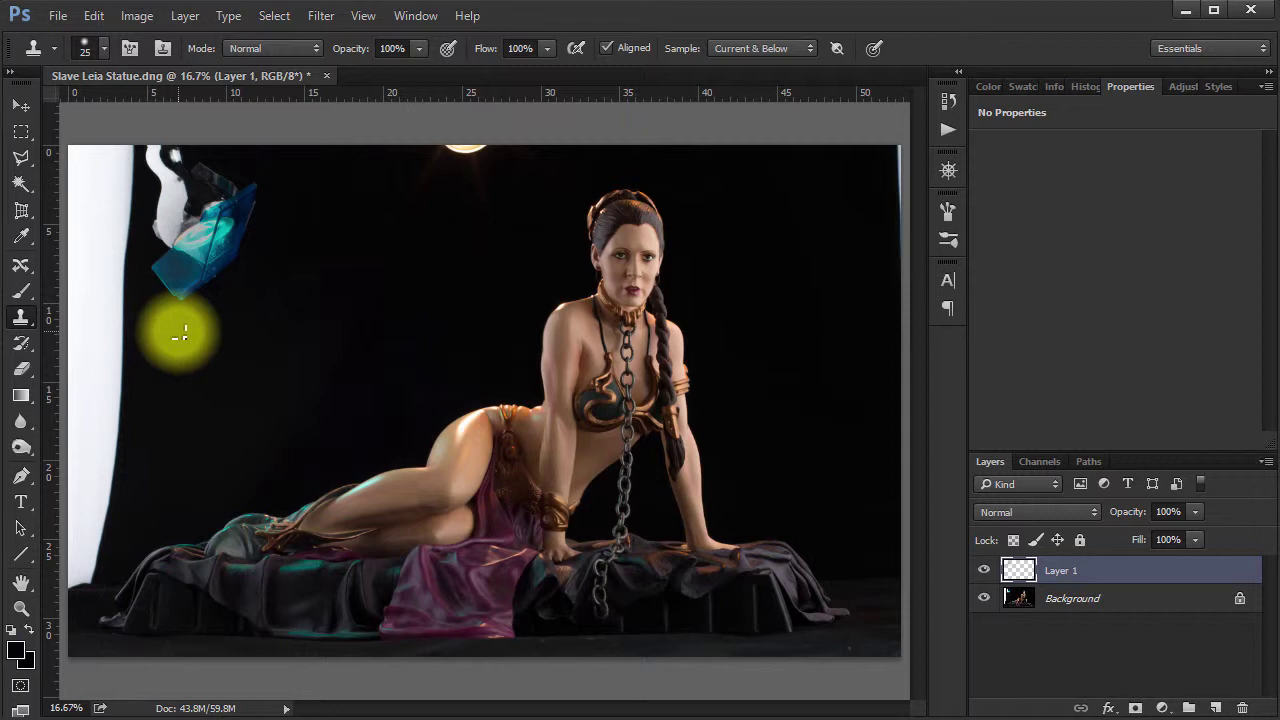
{"action": "key", "text": "bracketright"}
{"action": "key", "text": "bracketright"}
{"action": "key", "text": "bracketright"}
{"action": "key", "text": "bracketright"}
{"action": "key", "text": "bracketright"}
{"action": "key", "text": "bracketright"}
{"action": "key", "text": "bracketright"}
{"action": "key", "text": "bracketright"}
{"action": "key", "text": "bracketright"}
{"action": "key", "text": "bracketright"}
{"action": "key", "text": "bracketright"}
{"action": "key", "text": "bracketright"}
{"action": "key", "text": "bracketright"}
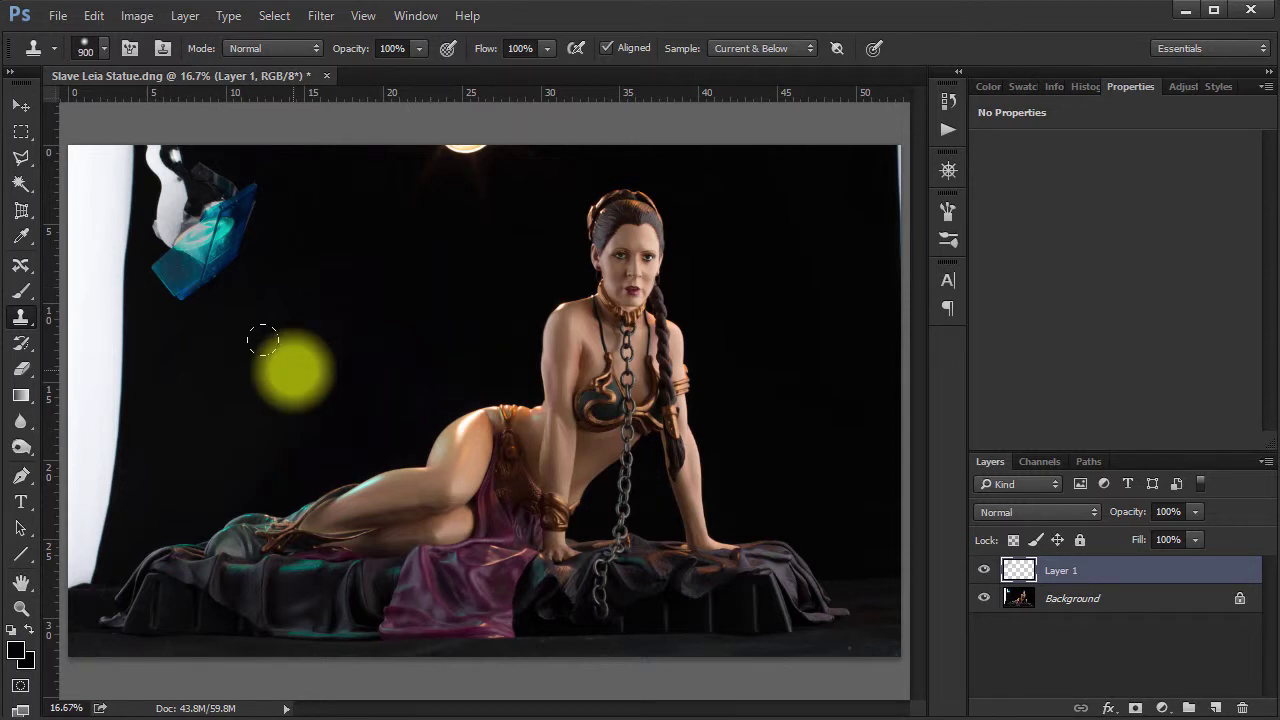
{"action": "mouse_move", "coordinate": [243, 283]}
{"action": "left_mouse_down"}
{"action": "mouse_move", "coordinate": [237, 249]}
{"action": "mouse_move", "coordinate": [180, 251]}
{"action": "mouse_move", "coordinate": [223, 206]}
{"action": "mouse_move", "coordinate": [166, 181]}
{"action": "mouse_move", "coordinate": [137, 186]}
{"action": "mouse_move", "coordinate": [249, 200]}
{"action": "mouse_move", "coordinate": [194, 240]}
{"action": "mouse_move", "coordinate": [122, 162]}
{"action": "mouse_move", "coordinate": [94, 337]}
{"action": "mouse_move", "coordinate": [220, 286]}
{"action": "mouse_move", "coordinate": [112, 337]}
{"action": "mouse_move", "coordinate": [94, 286]}
{"action": "mouse_move", "coordinate": [94, 134]}
{"action": "mouse_move", "coordinate": [277, 223]}
{"action": "mouse_move", "coordinate": [90, 165]}
{"action": "mouse_move", "coordinate": [257, 263]}
{"action": "mouse_move", "coordinate": [249, 223]}
{"action": "mouse_move", "coordinate": [69, 457]}
{"action": "mouse_move", "coordinate": [80, 483]}
{"action": "left_mouse_up"}
{"action": "key", "text": "ctrl+z"}
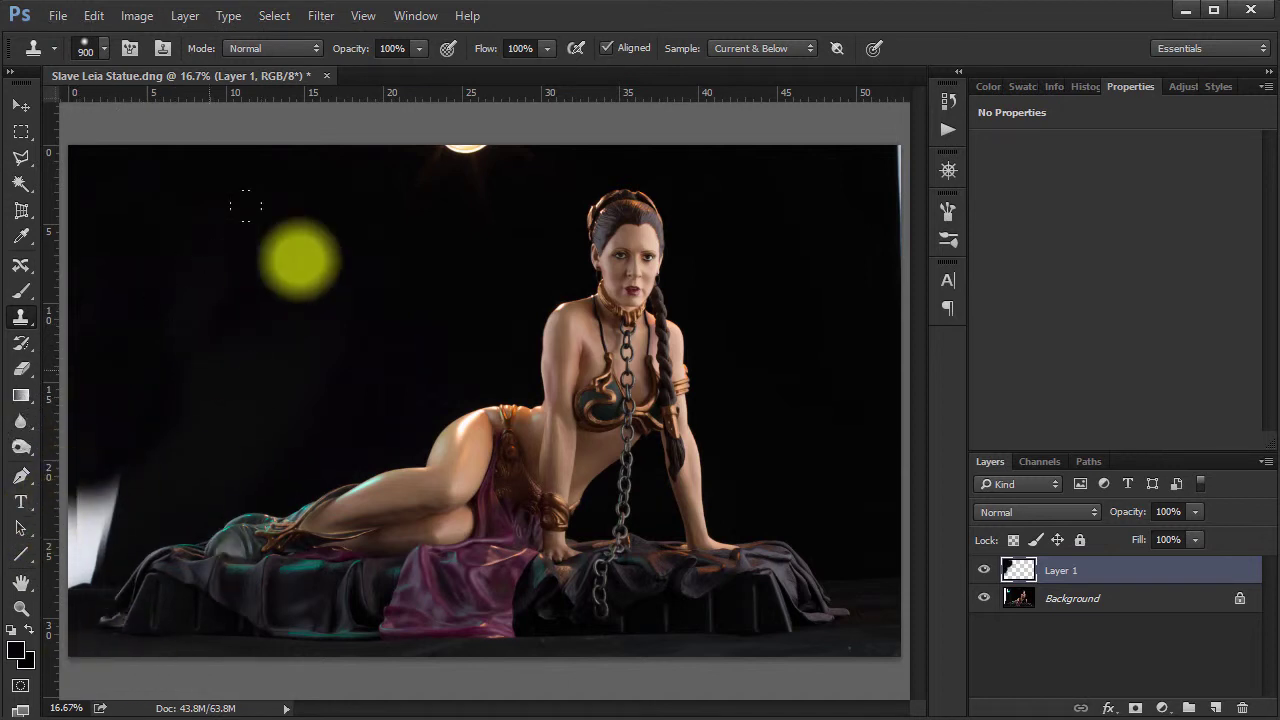
{"action": "left_click", "coordinate": [468, 148]}
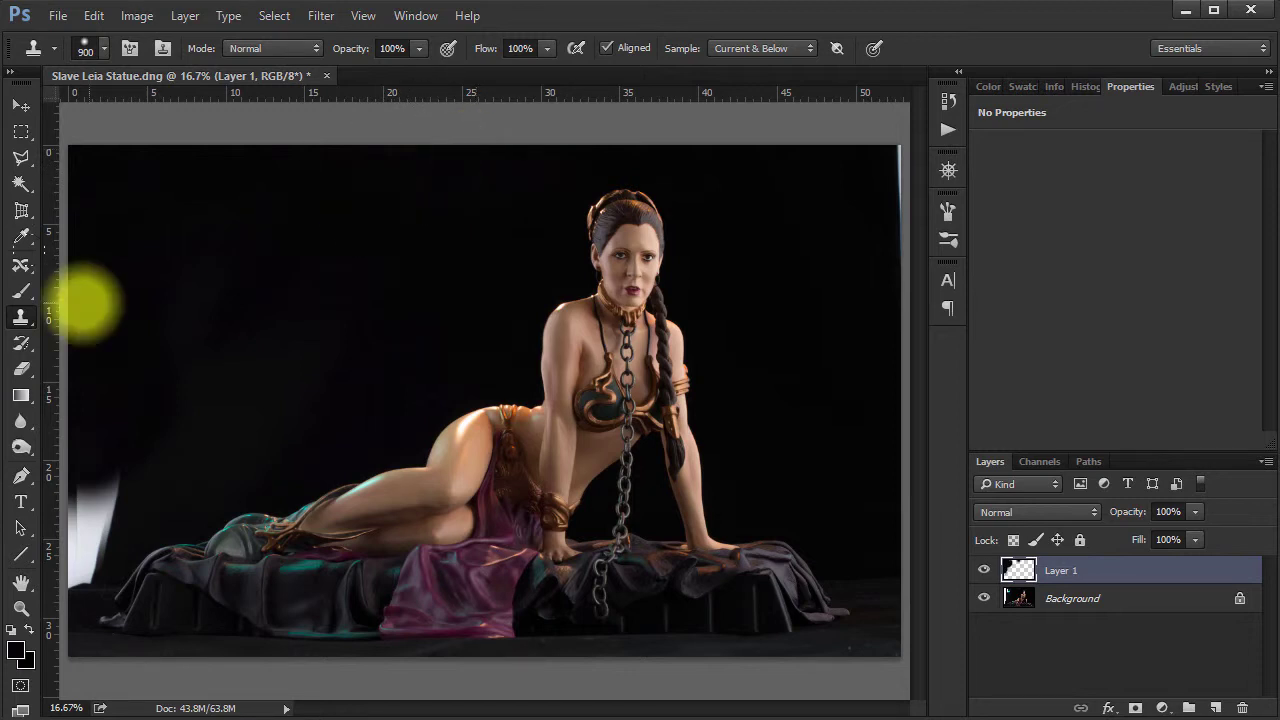
{"action": "left_click", "coordinate": [22, 104]}
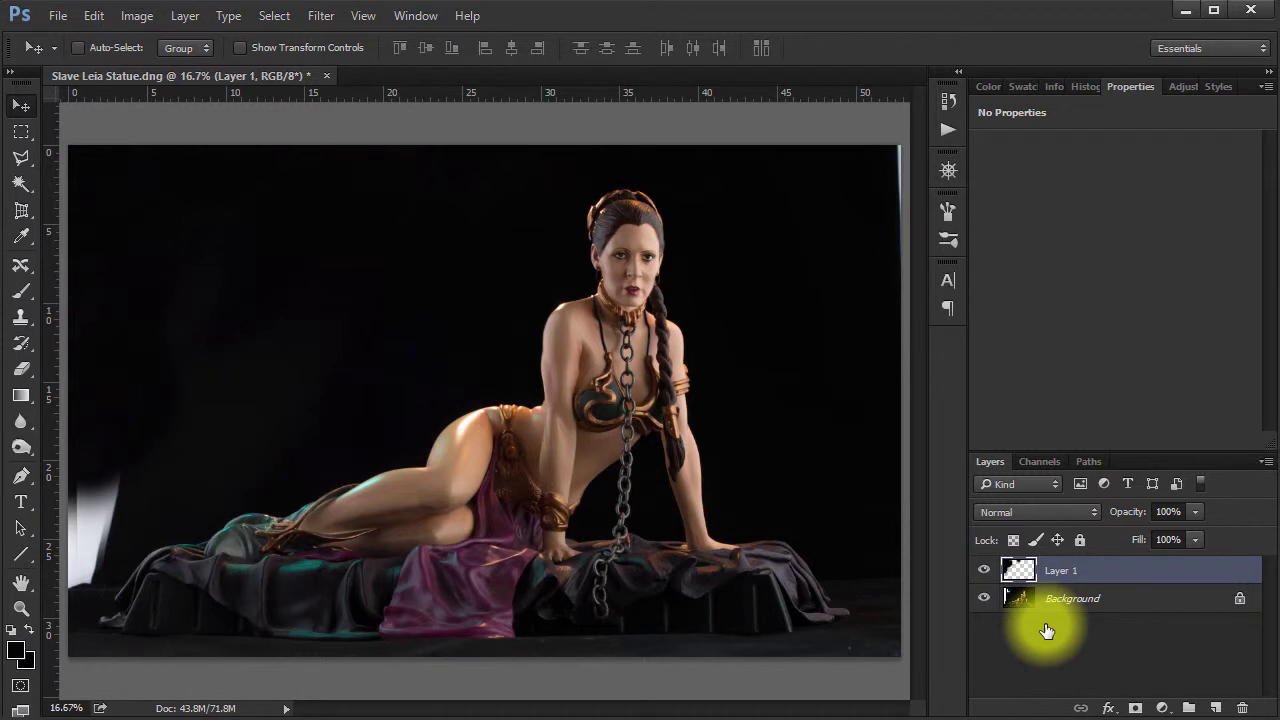
{"action": "key", "text": "XF86MonBrightnessUp"}
{"action": "key", "text": "XF86MonBrightnessUp"}
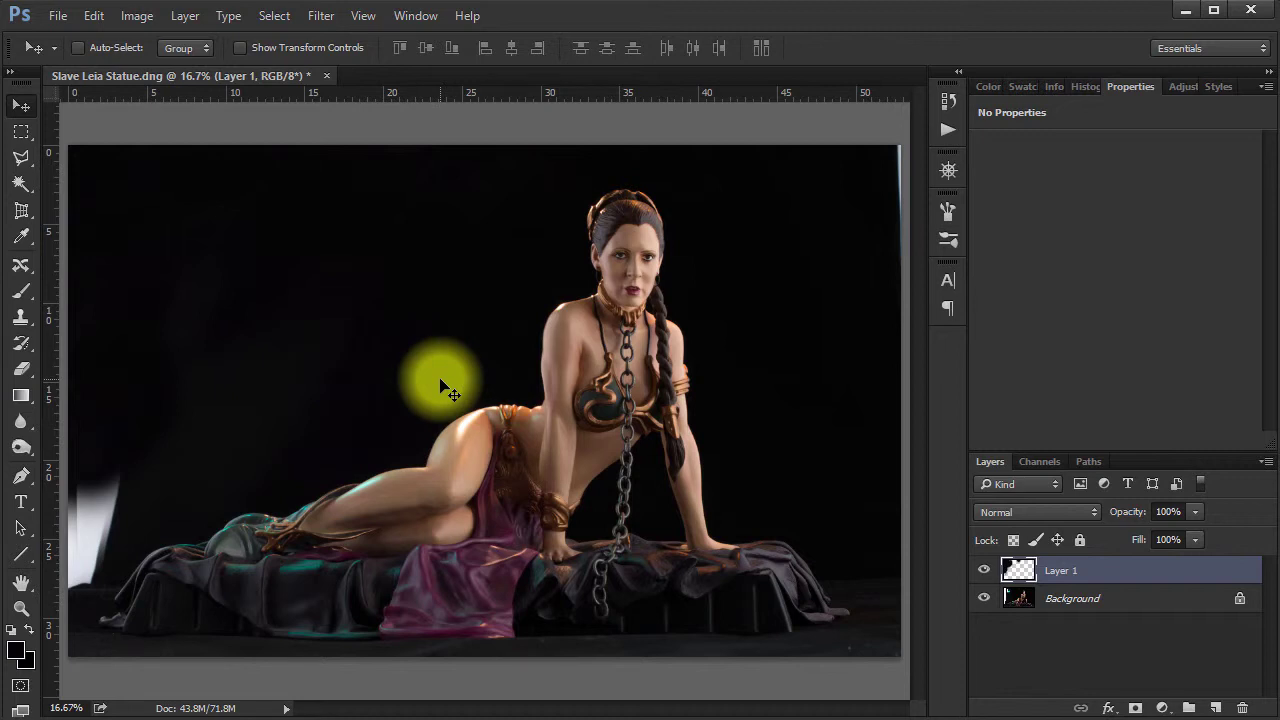
Add a Curves adjustment layer with one point strongly lifting the shadows and a second point restraining the highlights
{"action": "left_click", "coordinate": [1164, 708]}
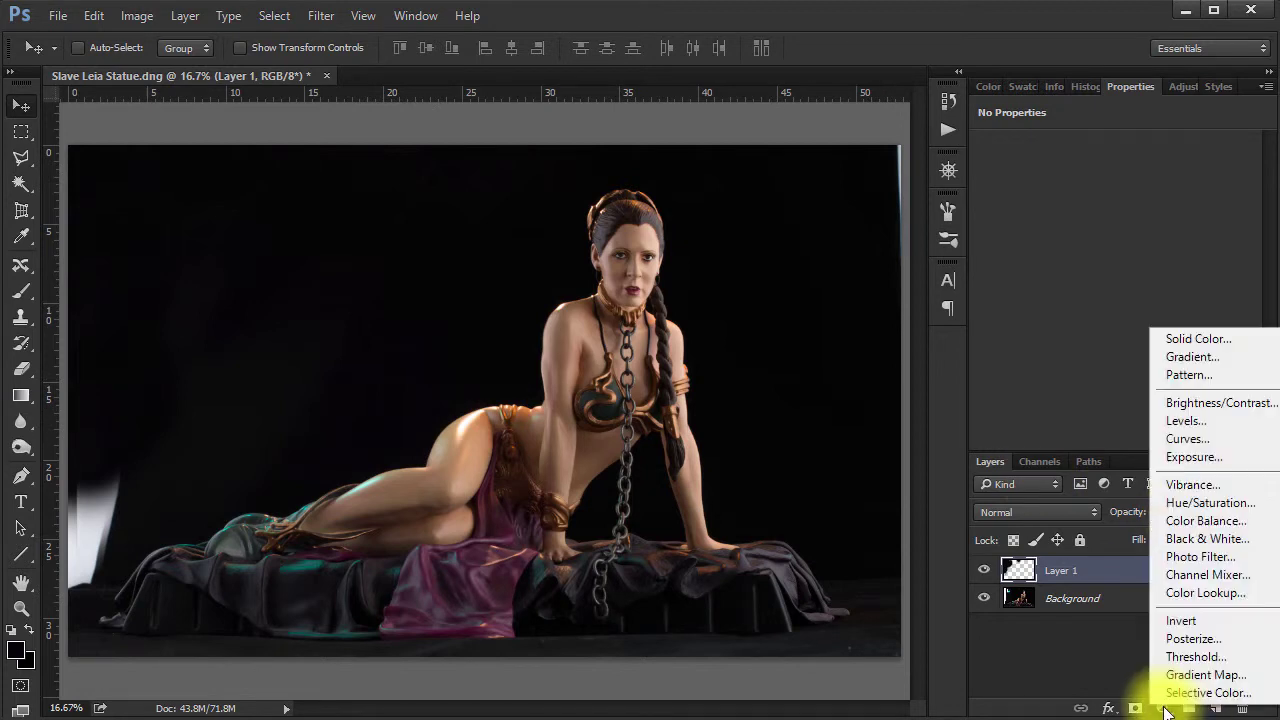
{"action": "left_click", "coordinate": [1184, 437]}
{"action": "left_click_drag", "start_coordinate": [1137, 303], "coordinate": [1115, 292]}
{"action": "mouse_move", "coordinate": [1101, 276]}
{"action": "left_mouse_down"}
{"action": "mouse_move", "coordinate": [1075, 266]}
{"action": "mouse_move", "coordinate": [1085, 275]}
{"action": "left_mouse_up"}
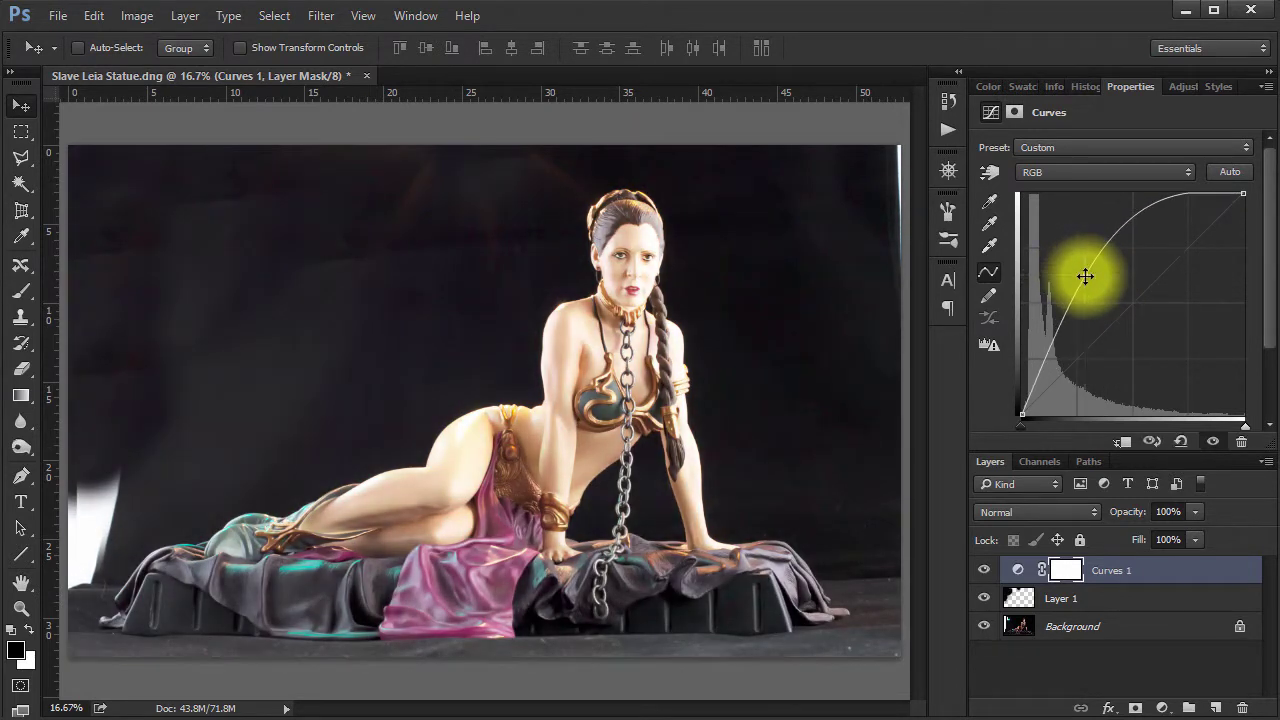
{"action": "left_click_drag", "start_coordinate": [1166, 200], "coordinate": [1172, 208]}
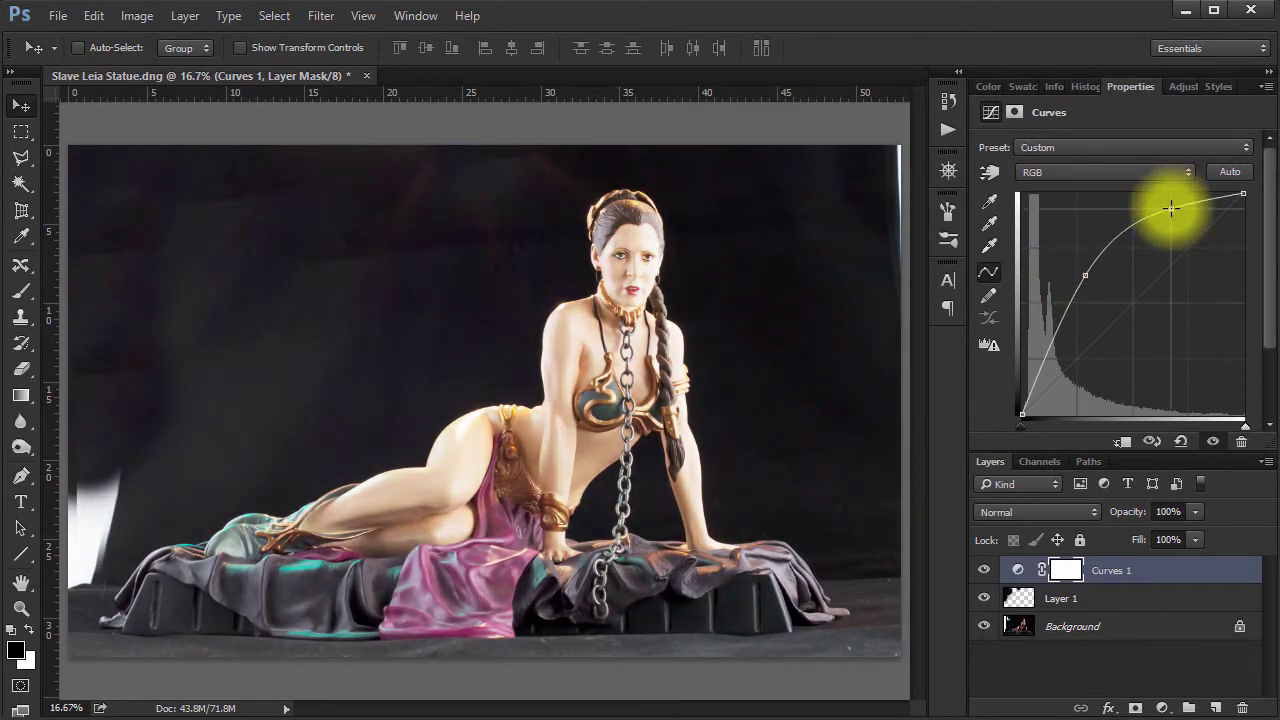
{"action": "left_click_drag", "start_coordinate": [1086, 277], "coordinate": [1070, 285]}
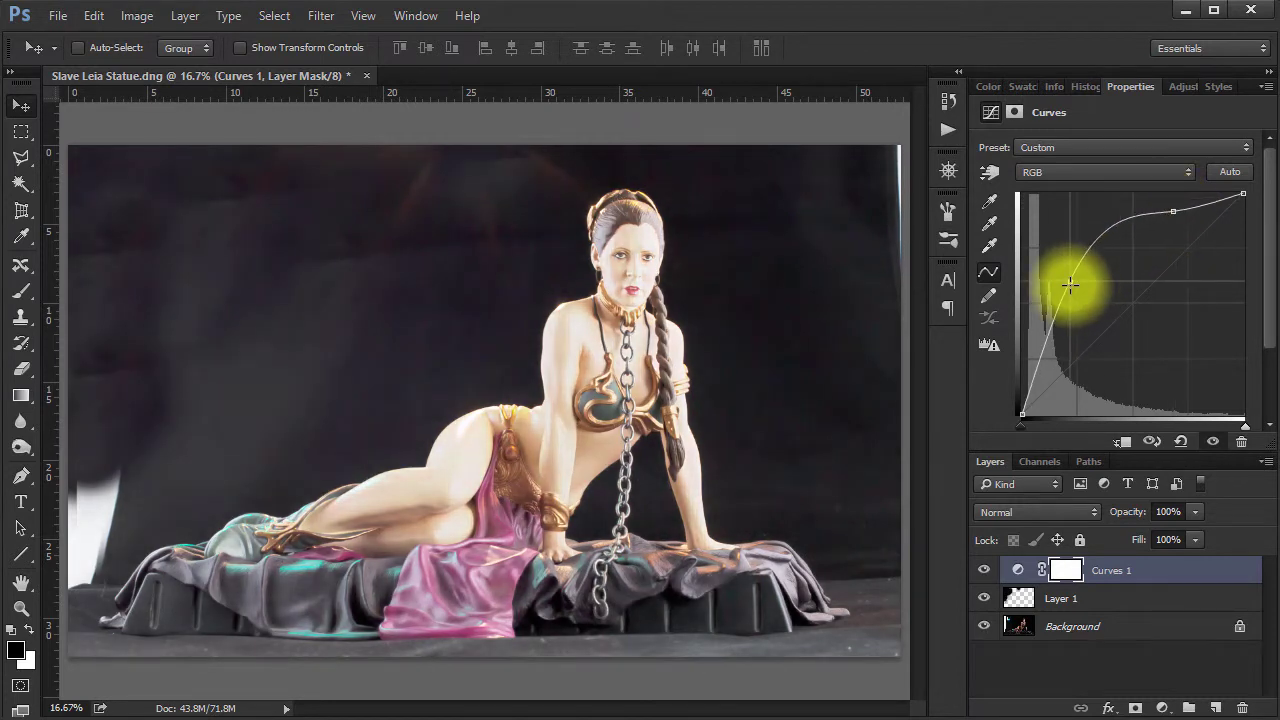
{"action": "left_click_drag", "start_coordinate": [1173, 209], "coordinate": [1178, 204]}
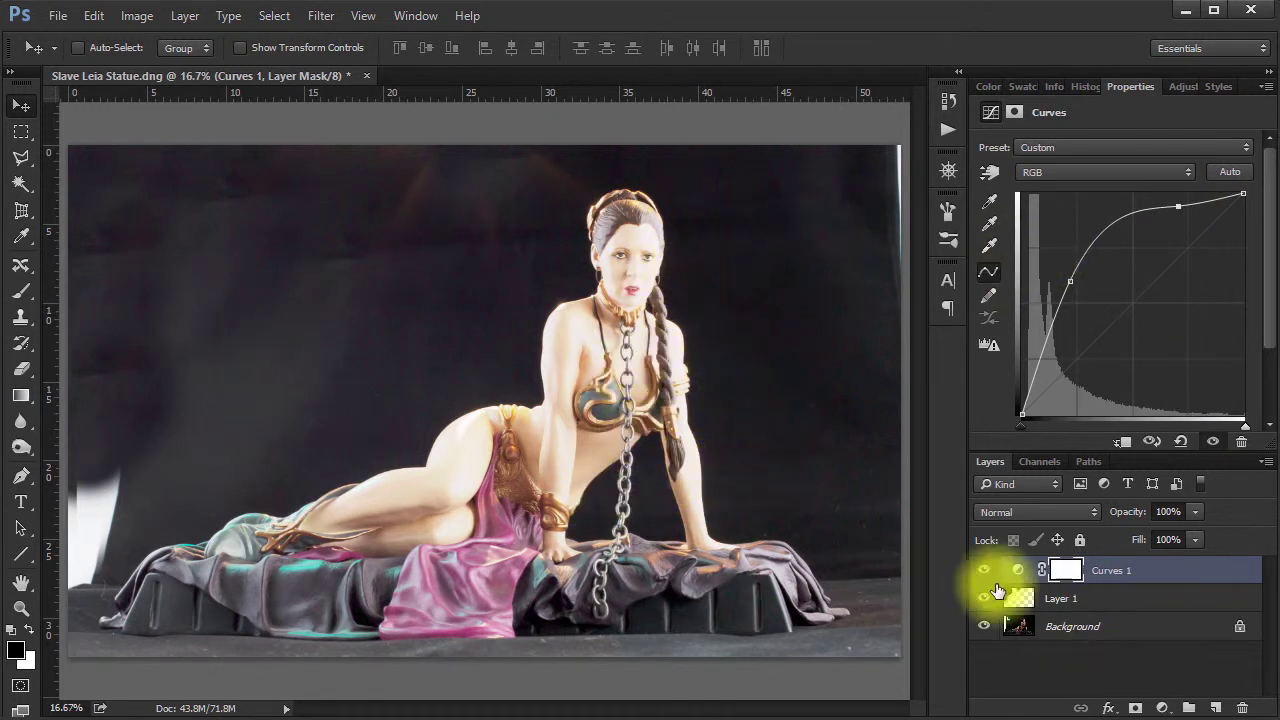
Toggle the Curves layer's visibility to compare the backdrop with and without the brightening
{"action": "left_click", "coordinate": [983, 572]}
{"action": "left_click", "coordinate": [984, 576]}
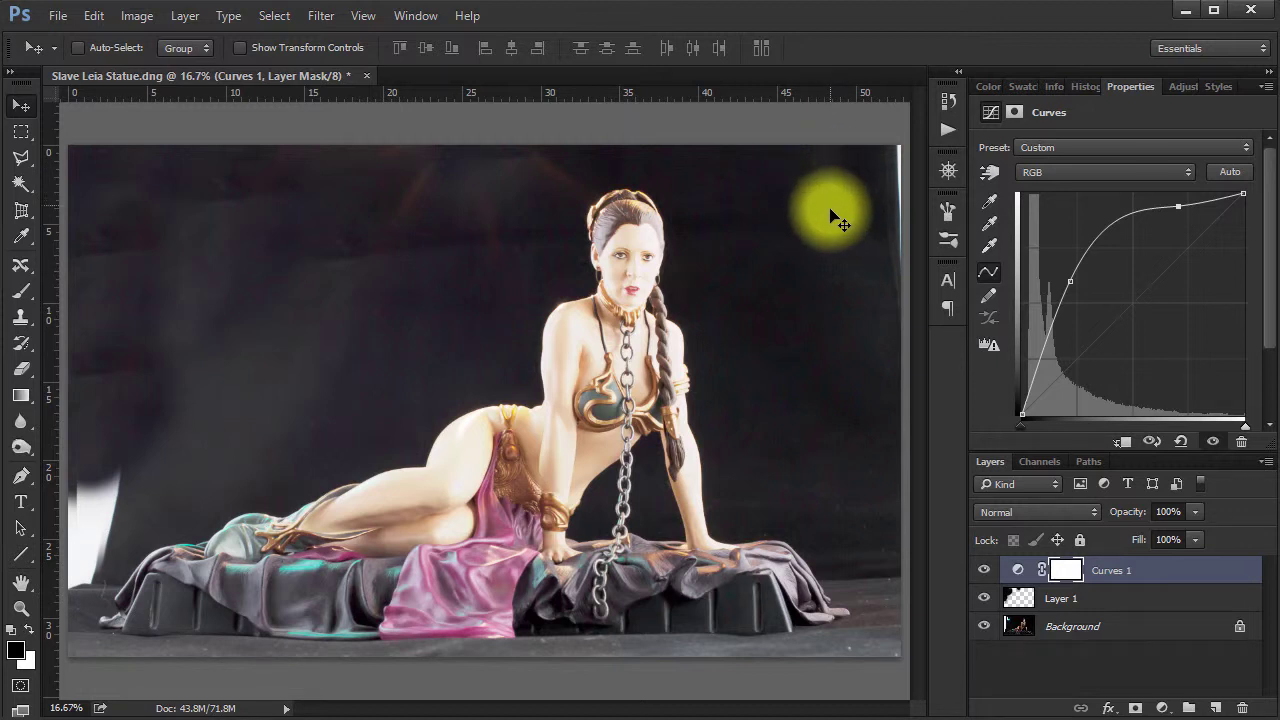
{"action": "left_click", "coordinate": [986, 569]}
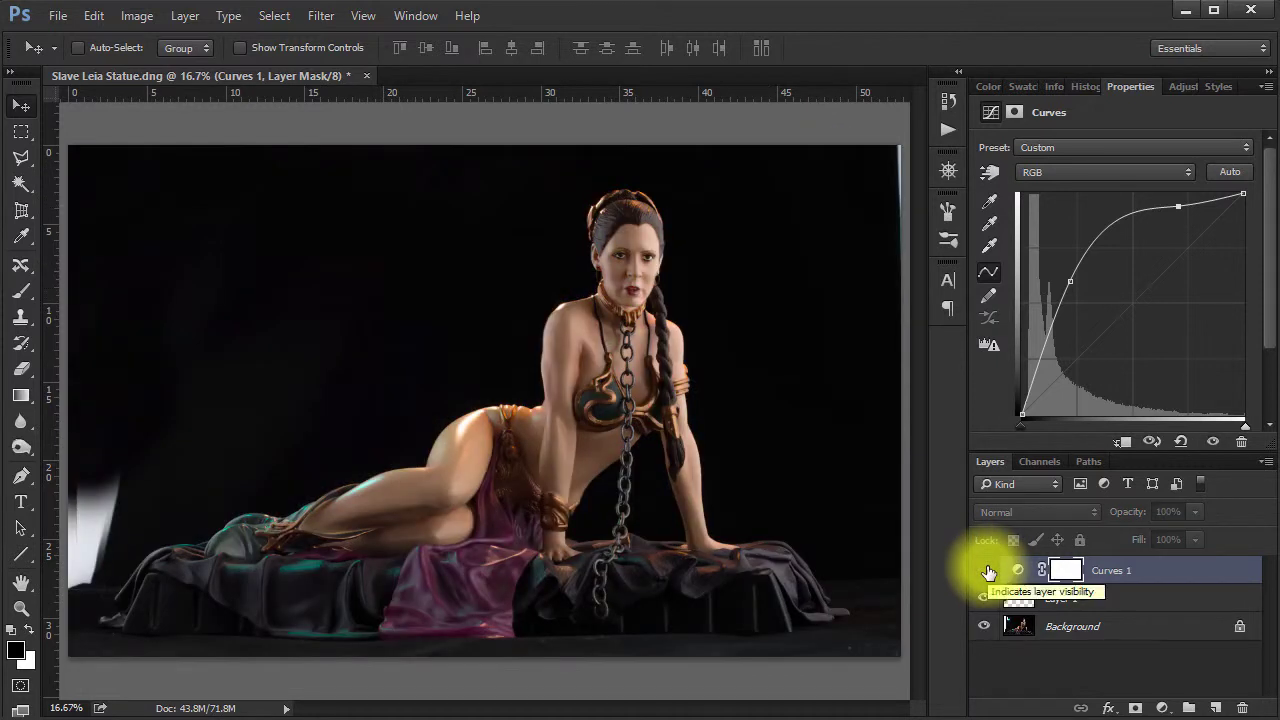
{"action": "left_click", "coordinate": [985, 570]}
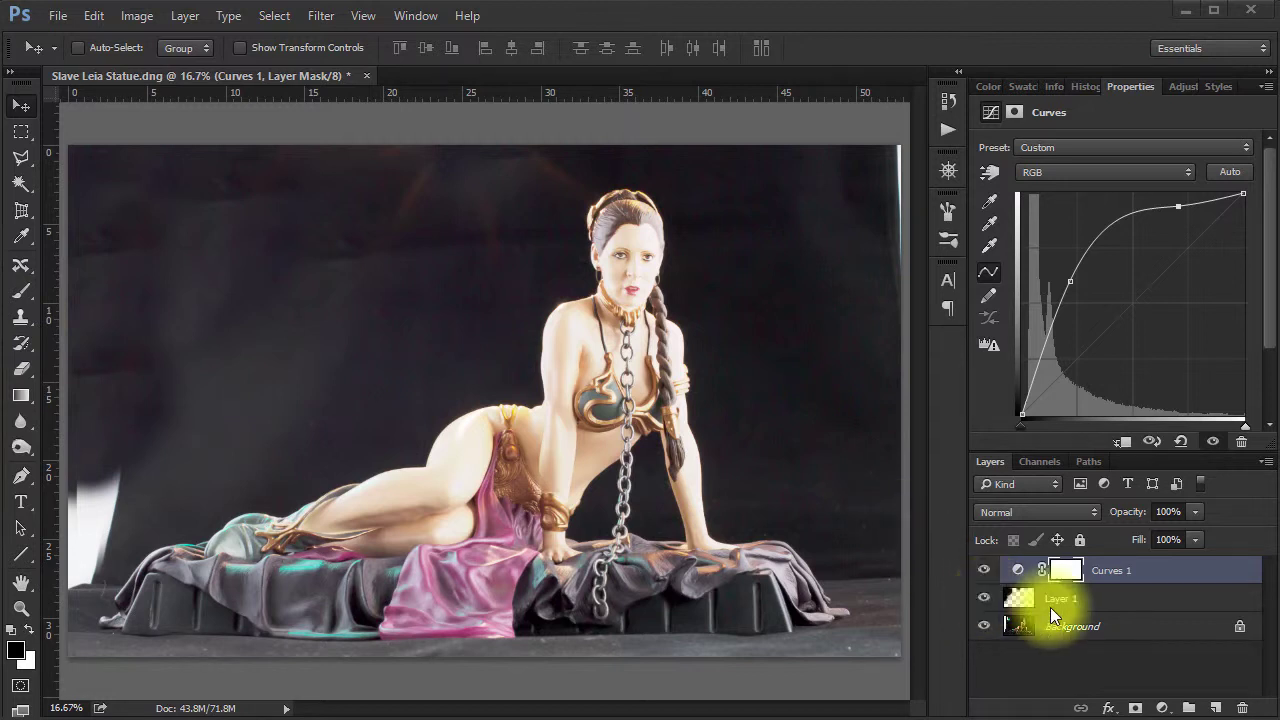
Clear the earlier retouching from Layer 1 below the Curves layer and switch to the Clone Stamp tool
{"action": "left_click", "coordinate": [1020, 598]}
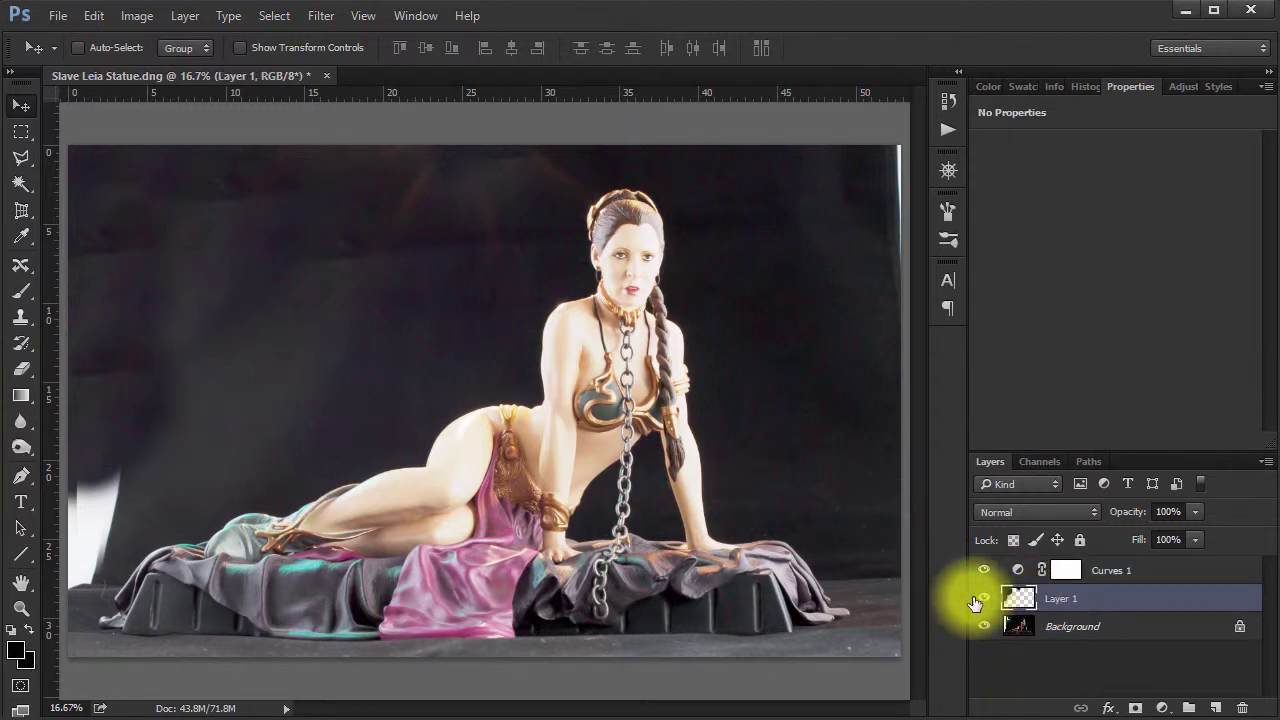
{"action": "left_click", "coordinate": [984, 598]}
{"action": "left_click", "coordinate": [984, 598]}
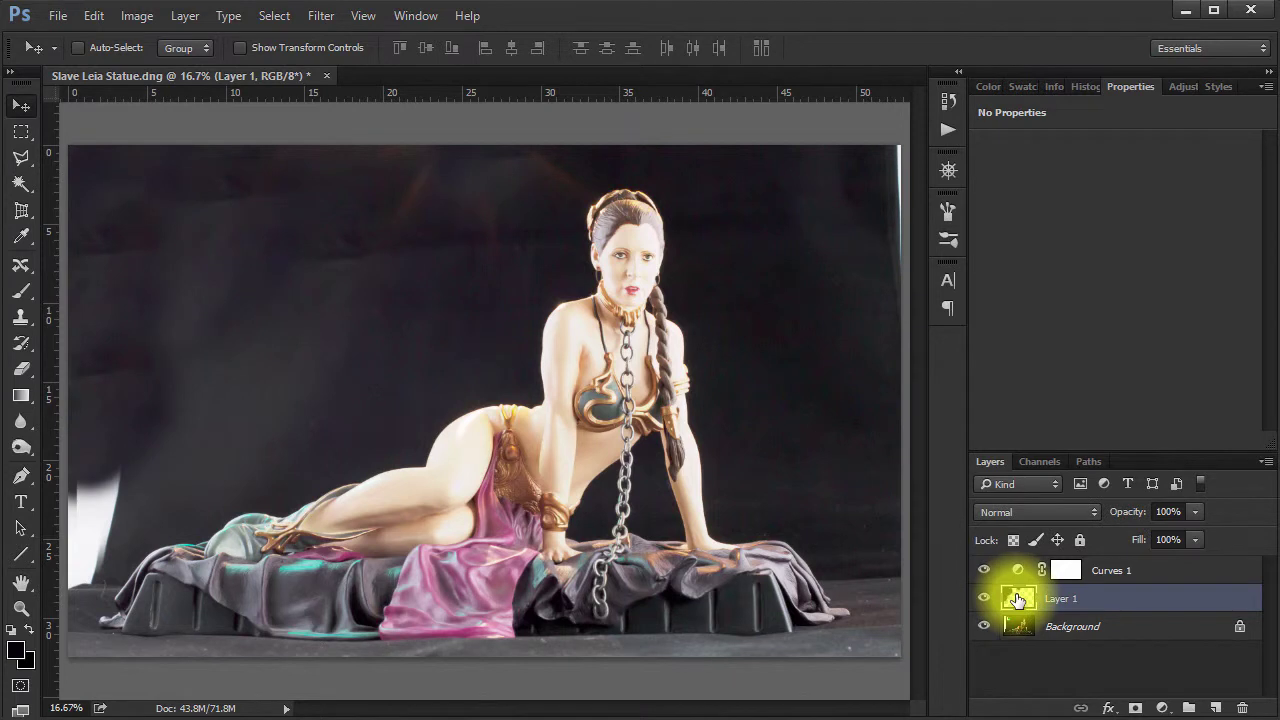
{"action": "key", "text": "ctrl+z"}
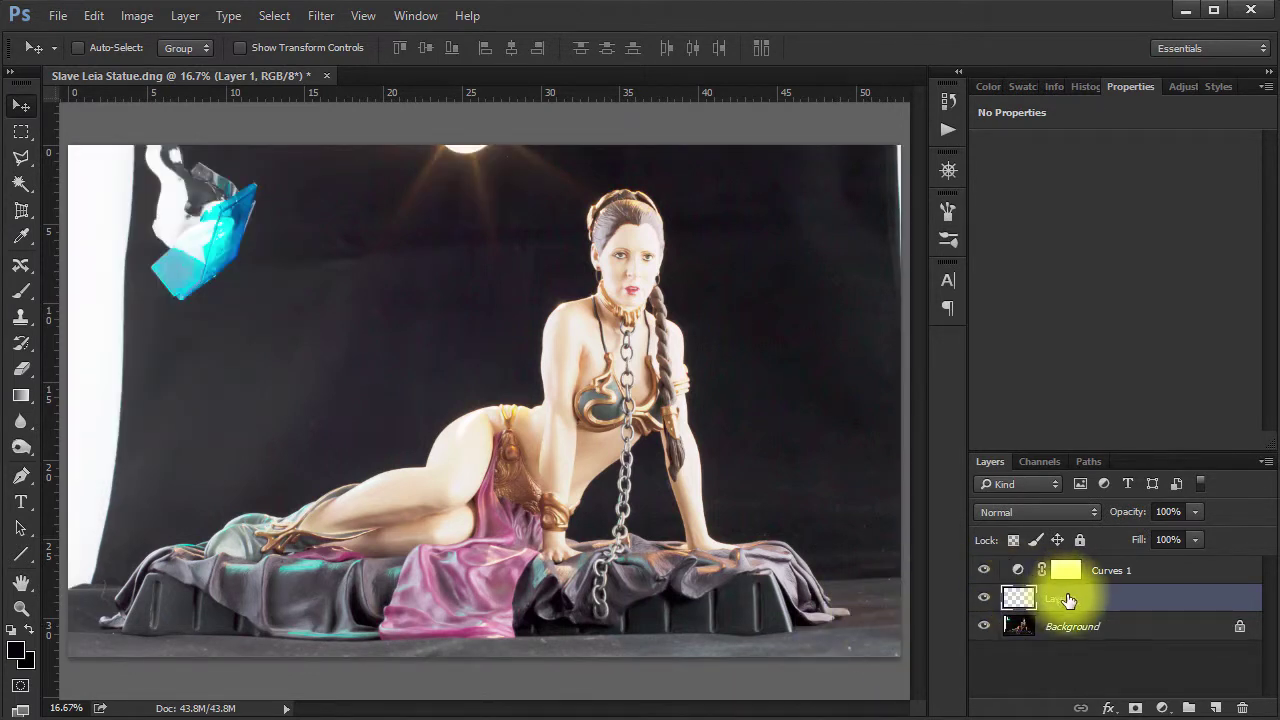
{"action": "left_click", "coordinate": [21, 317]}
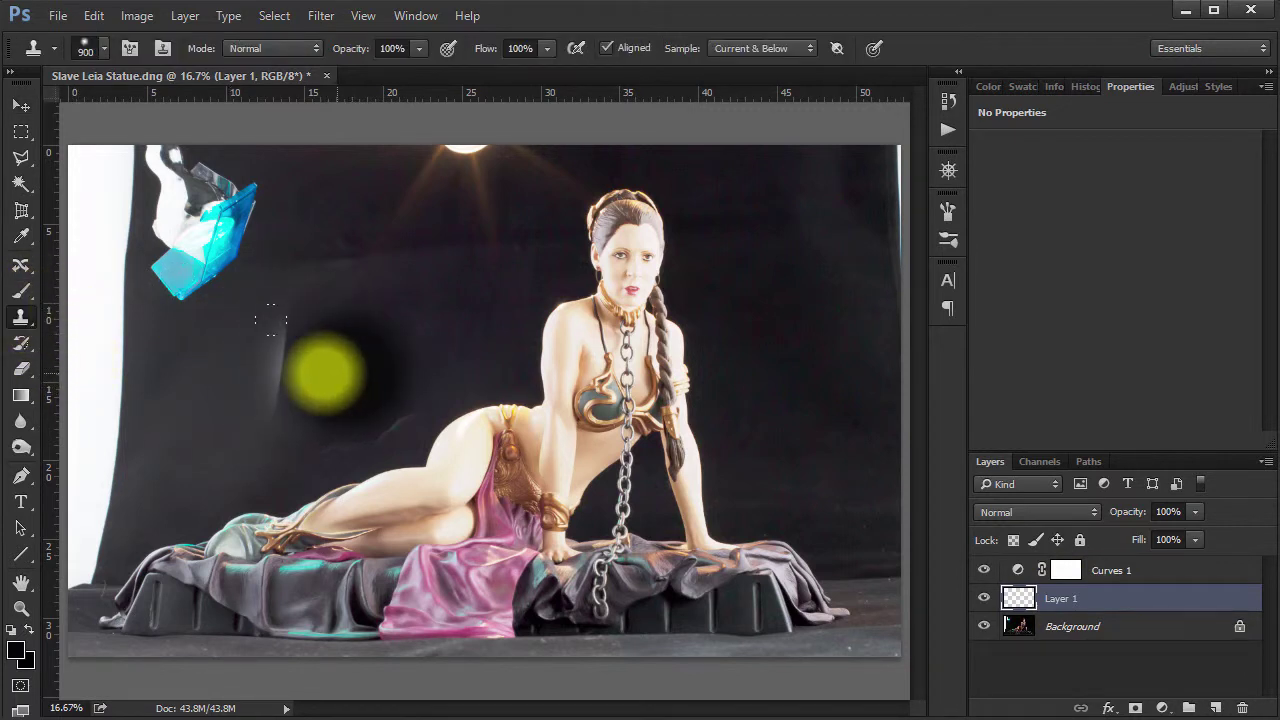
Try cloning onto the dark backdrop beside the statue with a 600 px Clone Stamp and undo the dab
{"action": "left_click", "coordinate": [269, 382], "text": "alt"}
{"action": "key", "text": "bracketleft"}
{"action": "key", "text": "bracketleft"}
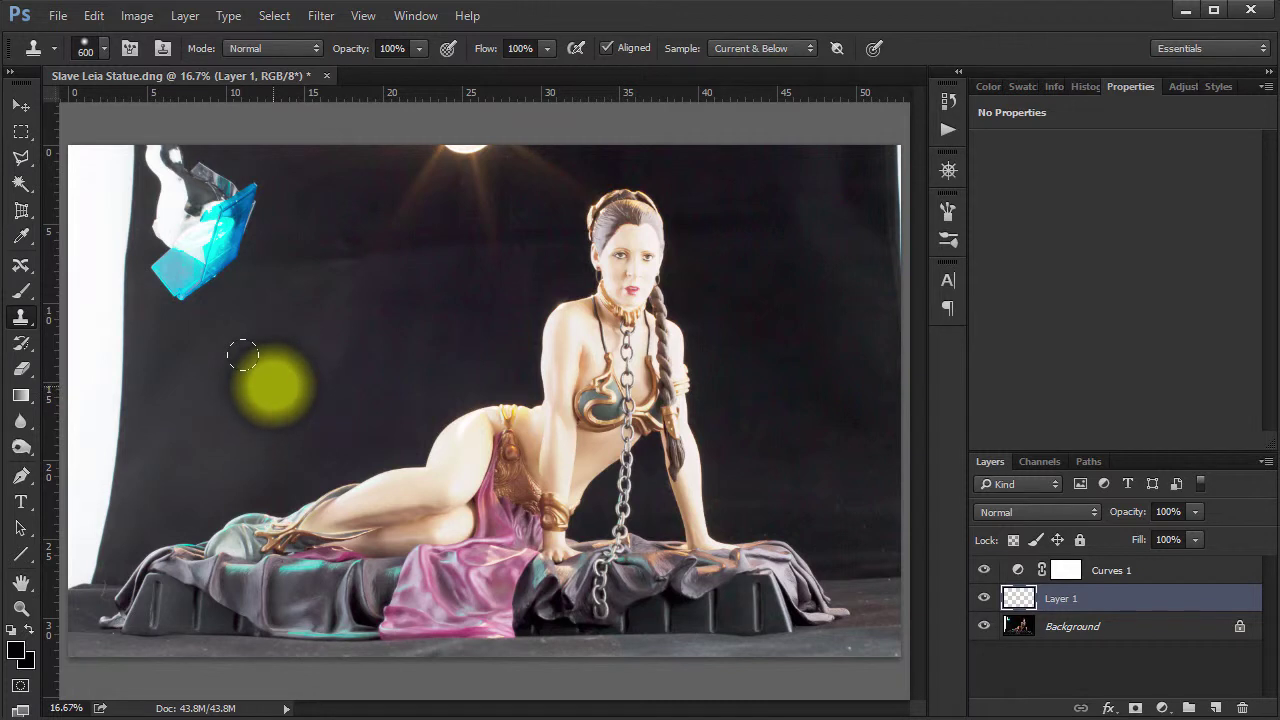
{"action": "left_click", "coordinate": [262, 381]}
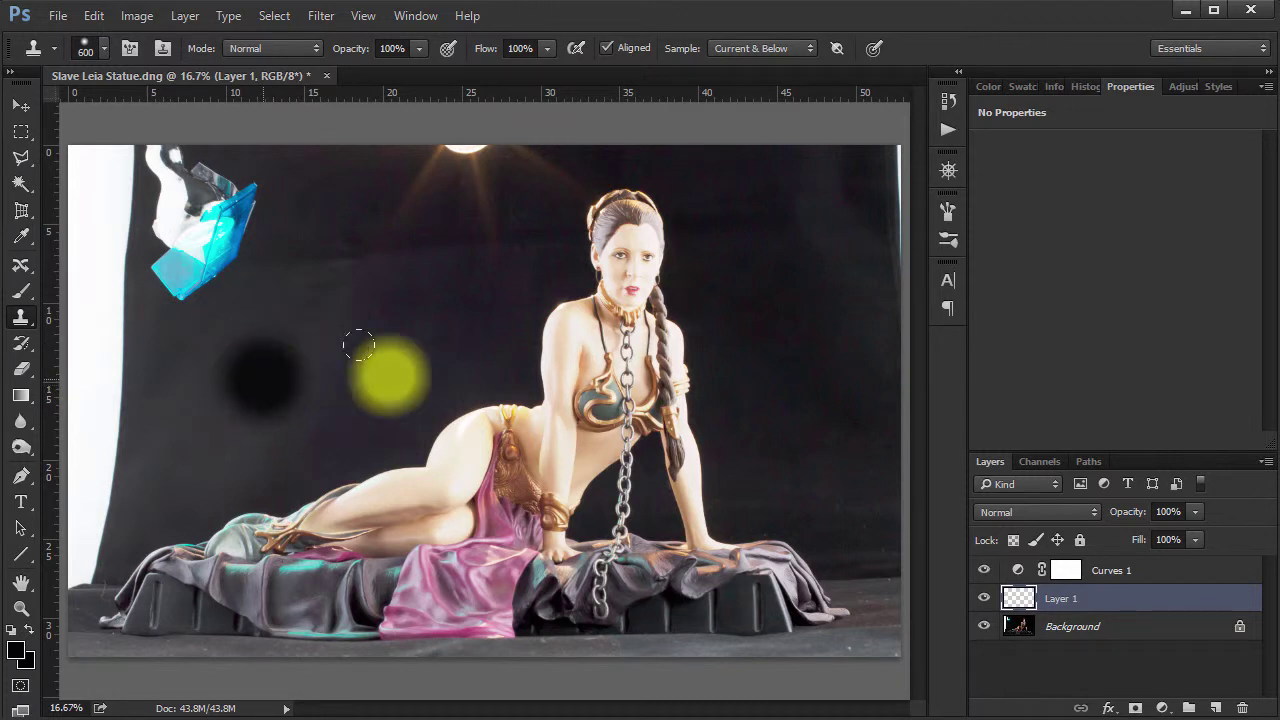
{"action": "left_click", "coordinate": [262, 425]}
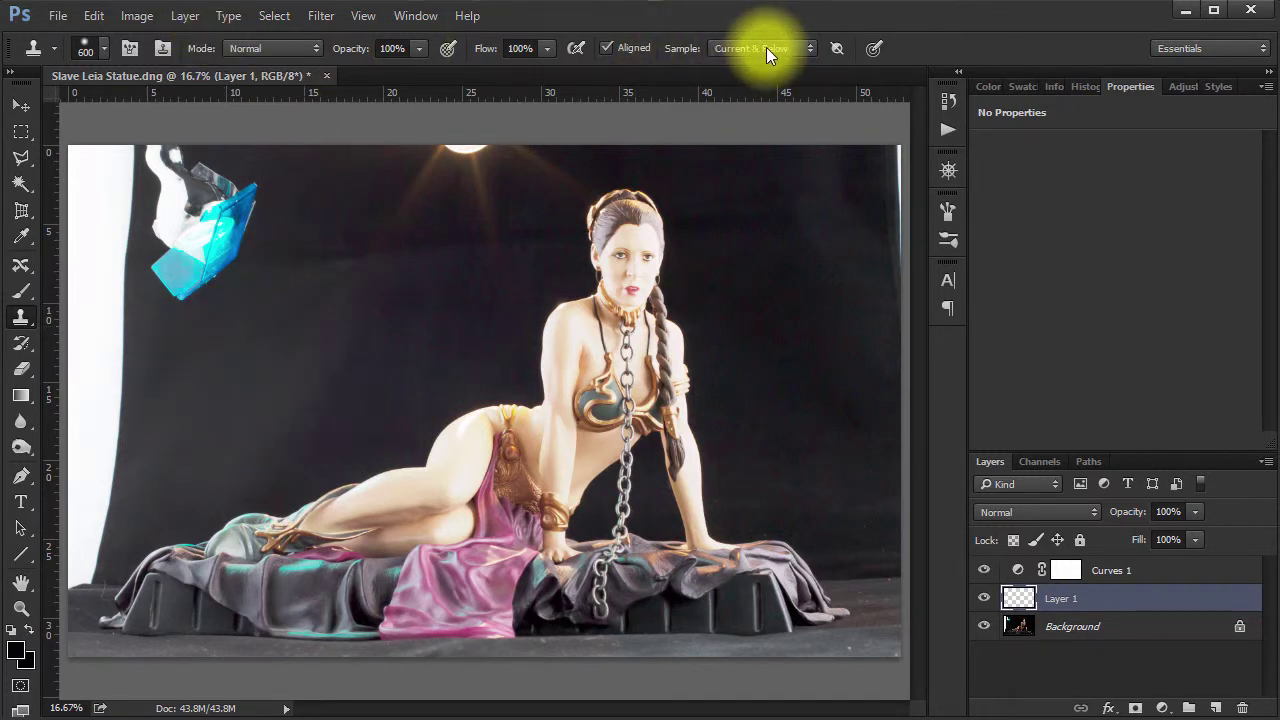
Clone the dark backdrop over the blue-gelled lamp on Layer 1 with a 400 px brush
{"action": "left_click", "coordinate": [1021, 630]}
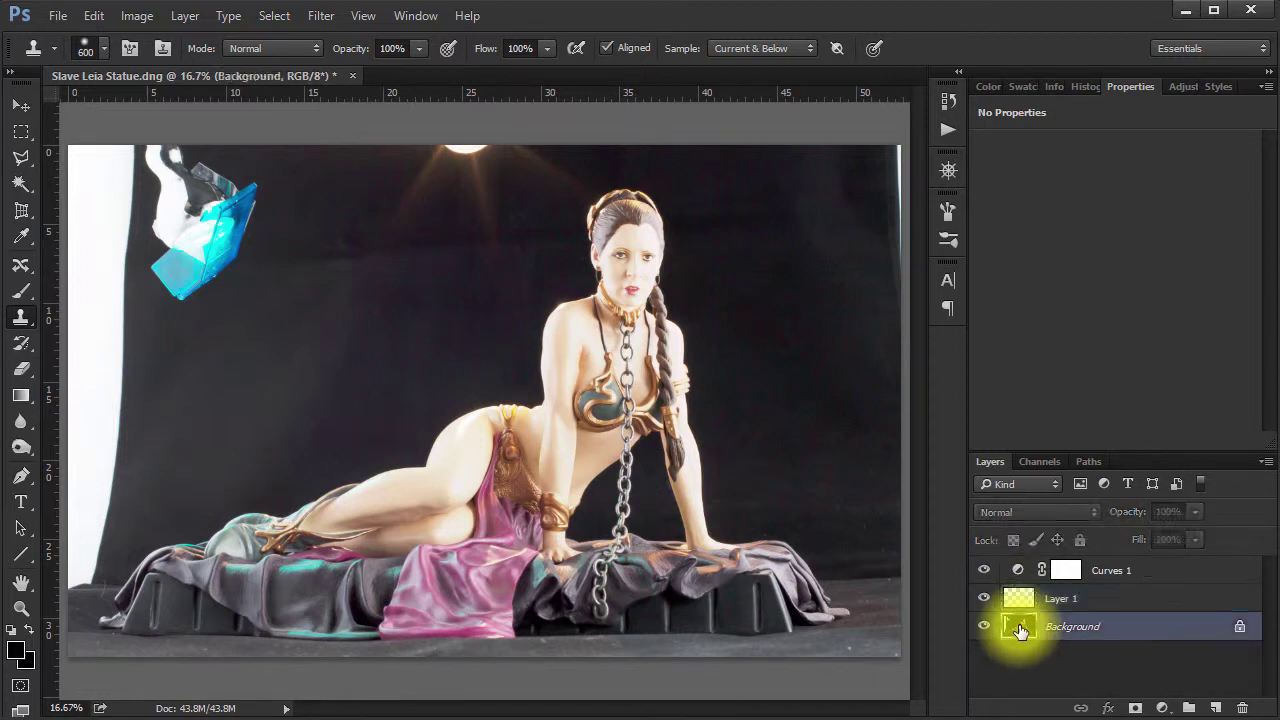
{"action": "left_click", "coordinate": [1027, 600]}
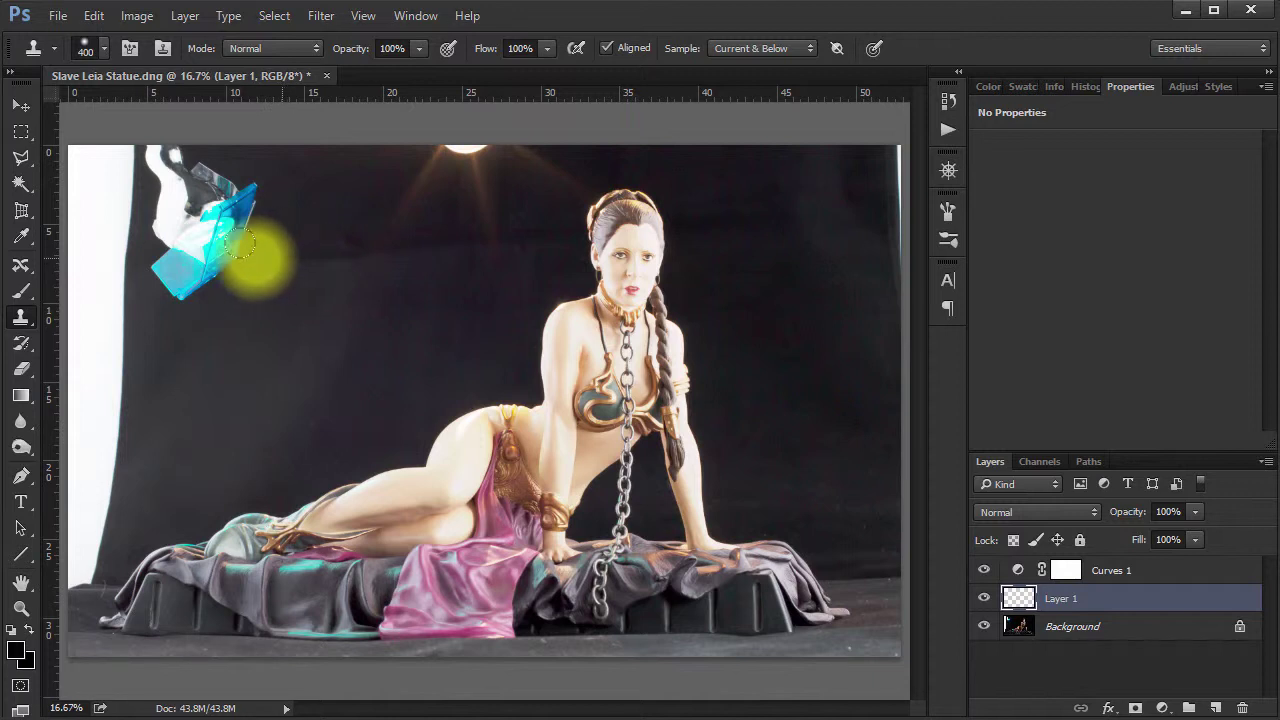
{"action": "mouse_move", "coordinate": [236, 180]}
{"action": "left_mouse_down"}
{"action": "mouse_move", "coordinate": [243, 223]}
{"action": "mouse_move", "coordinate": [200, 257]}
{"action": "mouse_move", "coordinate": [222, 206]}
{"action": "mouse_move", "coordinate": [177, 318]}
{"action": "mouse_move", "coordinate": [172, 272]}
{"action": "mouse_move", "coordinate": [194, 243]}
{"action": "mouse_move", "coordinate": [200, 172]}
{"action": "mouse_move", "coordinate": [177, 274]}
{"action": "mouse_move", "coordinate": [172, 201]}
{"action": "mouse_move", "coordinate": [190, 172]}
{"action": "mouse_move", "coordinate": [173, 152]}
{"action": "mouse_move", "coordinate": [155, 207]}
{"action": "mouse_move", "coordinate": [150, 140]}
{"action": "left_mouse_up"}
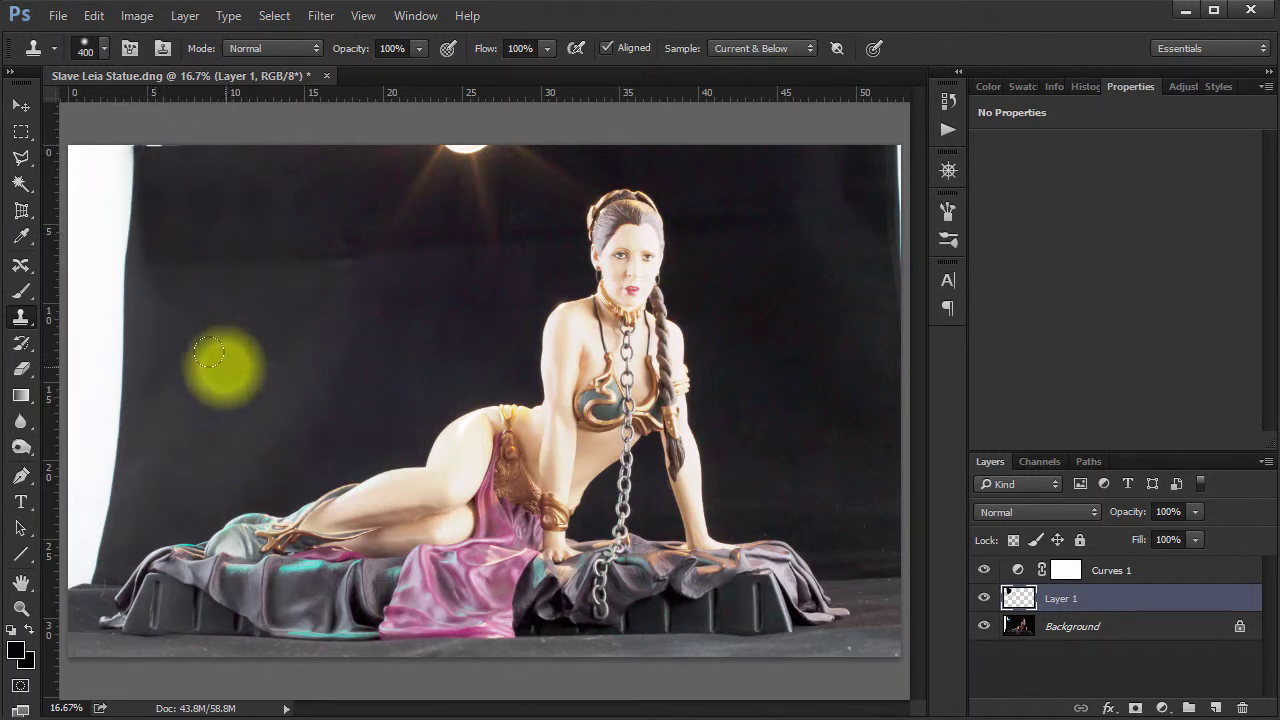
Sample clean backdrop and clone it over the white strip along the photo's left edge with a 700 px brush
{"action": "left_click", "coordinate": [174, 305]}
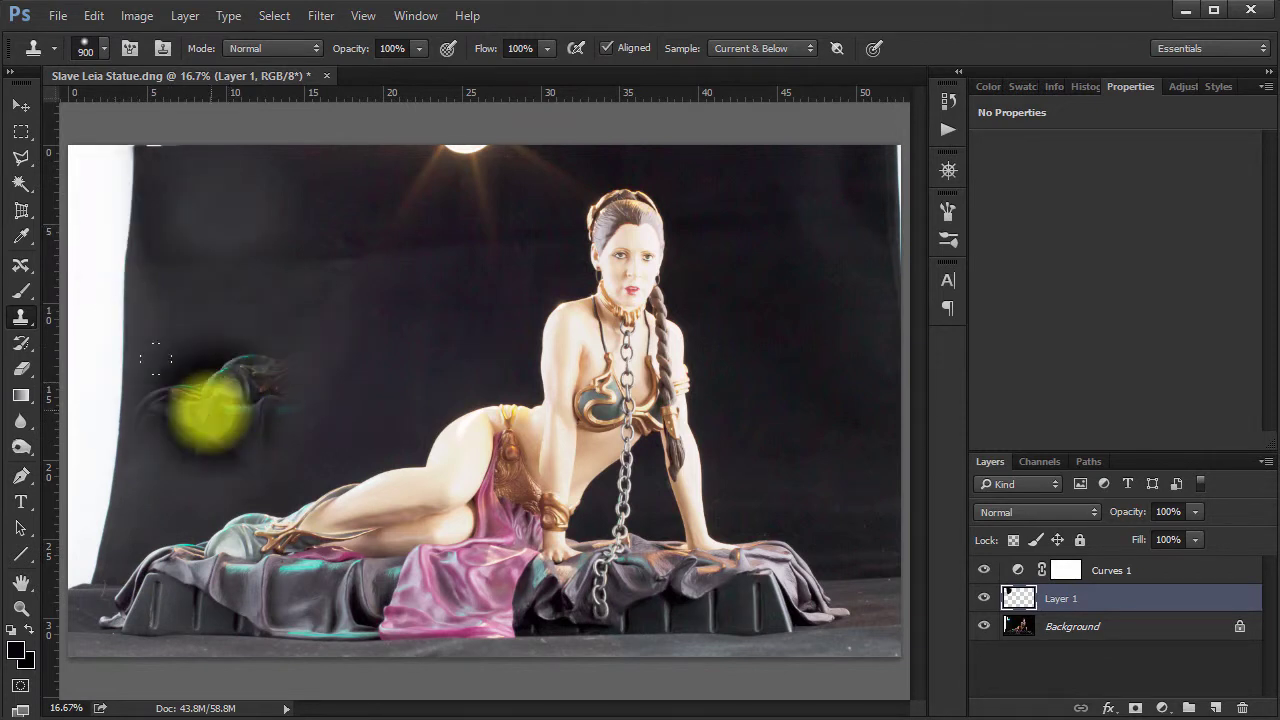
{"action": "left_click", "coordinate": [239, 352], "text": "alt"}
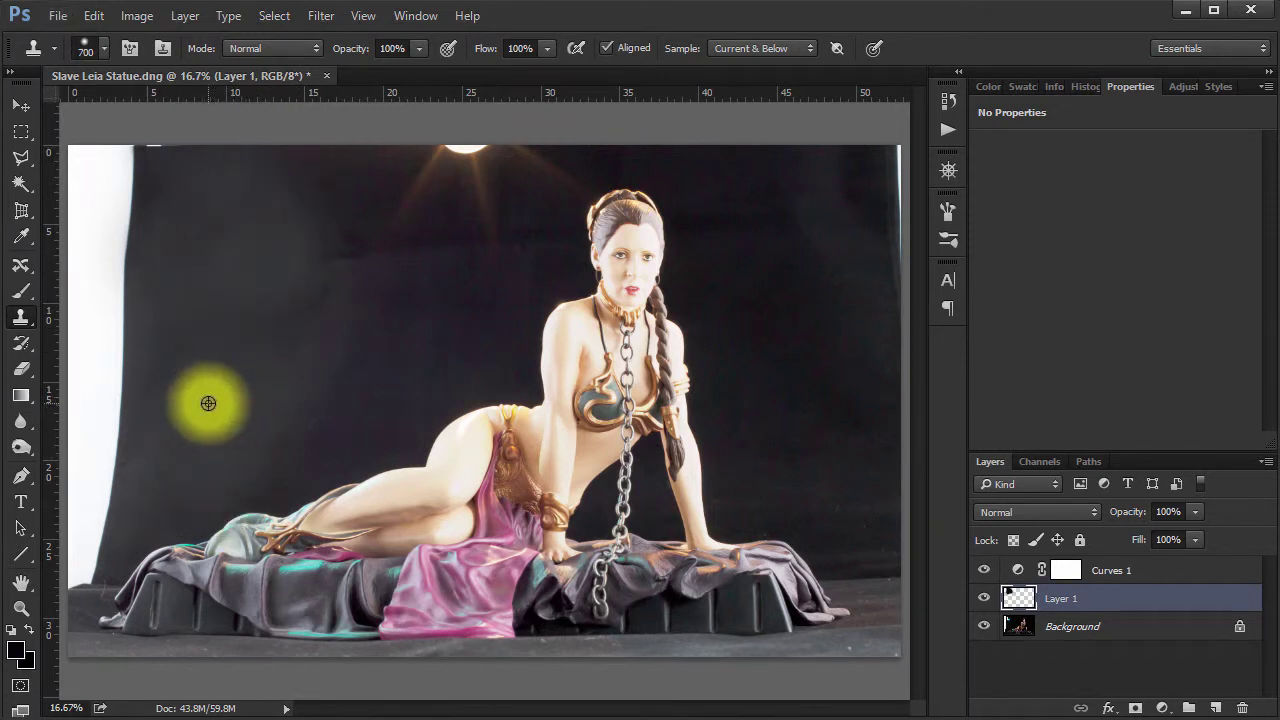
{"action": "mouse_move", "coordinate": [171, 362]}
{"action": "left_mouse_down"}
{"action": "mouse_move", "coordinate": [63, 366]}
{"action": "mouse_move", "coordinate": [93, 118]}
{"action": "mouse_move", "coordinate": [51, 143]}
{"action": "mouse_move", "coordinate": [45, 340]}
{"action": "mouse_move", "coordinate": [151, 318]}
{"action": "mouse_move", "coordinate": [211, 356]}
{"action": "mouse_move", "coordinate": [105, 296]}
{"action": "mouse_move", "coordinate": [95, 303]}
{"action": "mouse_move", "coordinate": [109, 115]}
{"action": "mouse_move", "coordinate": [21, 117]}
{"action": "mouse_move", "coordinate": [113, 270]}
{"action": "mouse_move", "coordinate": [229, 277]}
{"action": "mouse_move", "coordinate": [186, 240]}
{"action": "mouse_move", "coordinate": [39, 472]}
{"action": "mouse_move", "coordinate": [62, 417]}
{"action": "mouse_move", "coordinate": [30, 342]}
{"action": "mouse_move", "coordinate": [24, 398]}
{"action": "mouse_move", "coordinate": [62, 437]}
{"action": "mouse_move", "coordinate": [58, 480]}
{"action": "mouse_move", "coordinate": [78, 483]}
{"action": "mouse_move", "coordinate": [63, 575]}
{"action": "mouse_move", "coordinate": [88, 502]}
{"action": "left_mouse_up"}
{"action": "left_click_drag", "start_coordinate": [47, 465], "coordinate": [60, 445]}
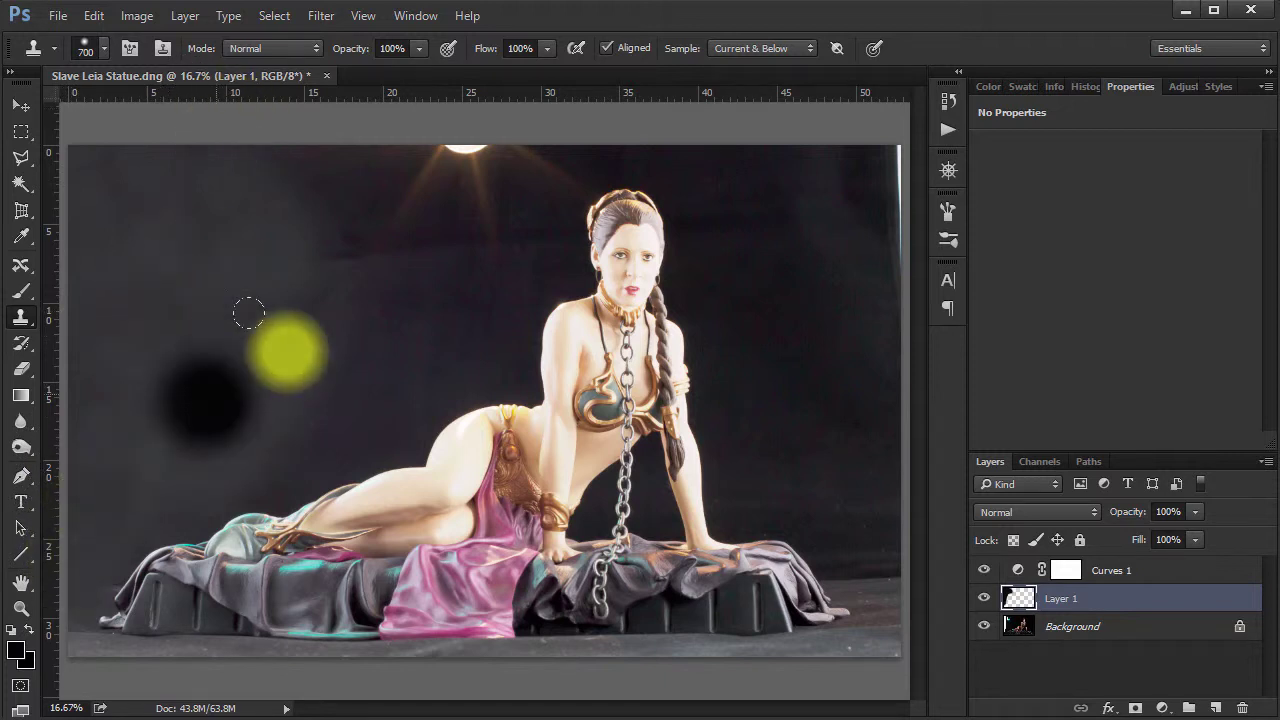
Clone dark backdrop along the left side and the backdrop right of the statue with a 300 px brush, undoing the stray dab
{"action": "left_click", "coordinate": [114, 309]}
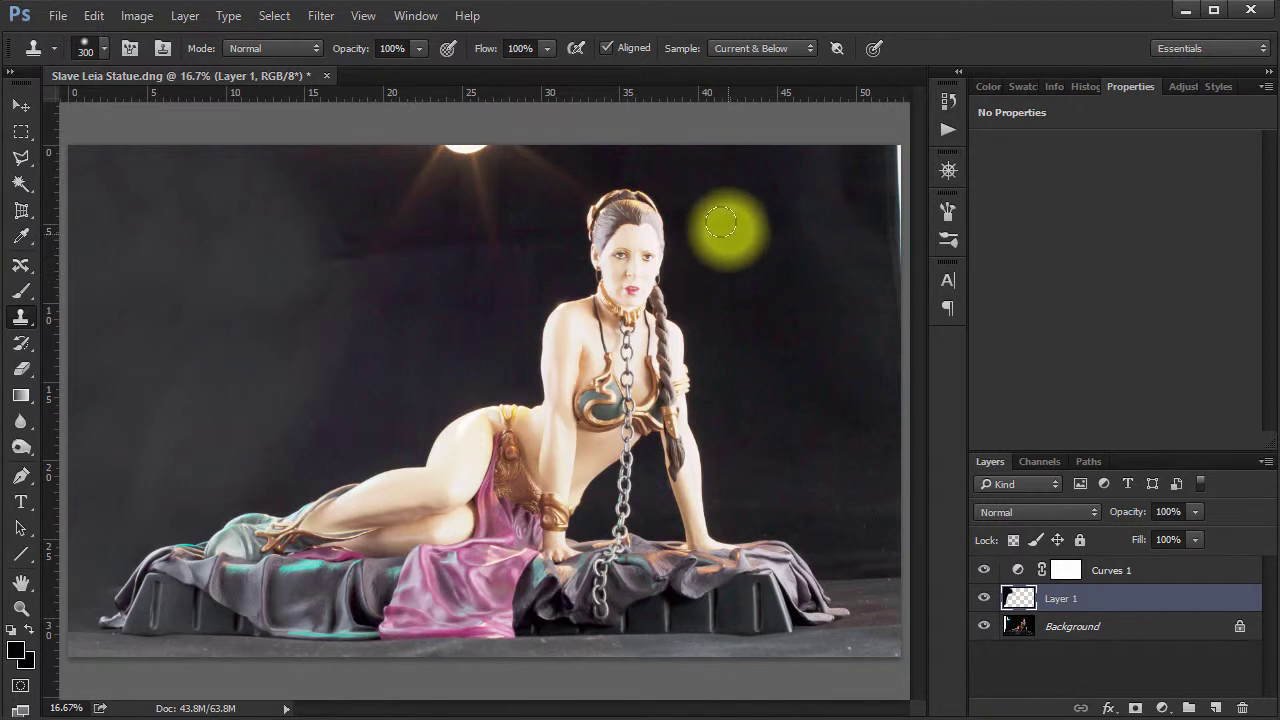
{"action": "mouse_move", "coordinate": [696, 220]}
{"action": "left_mouse_down"}
{"action": "mouse_move", "coordinate": [889, 217]}
{"action": "mouse_move", "coordinate": [888, 305]}
{"action": "left_mouse_up"}
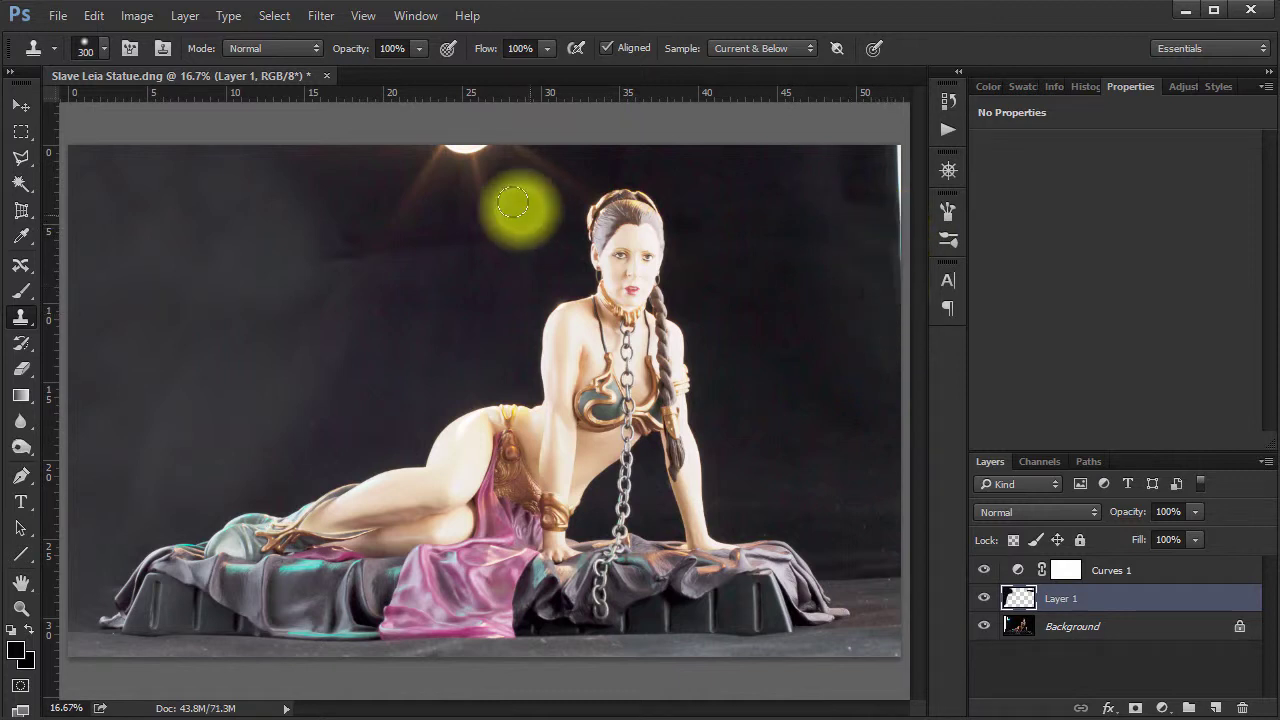
{"action": "left_click", "coordinate": [281, 181]}
{"action": "key", "text": "ctrl+z"}
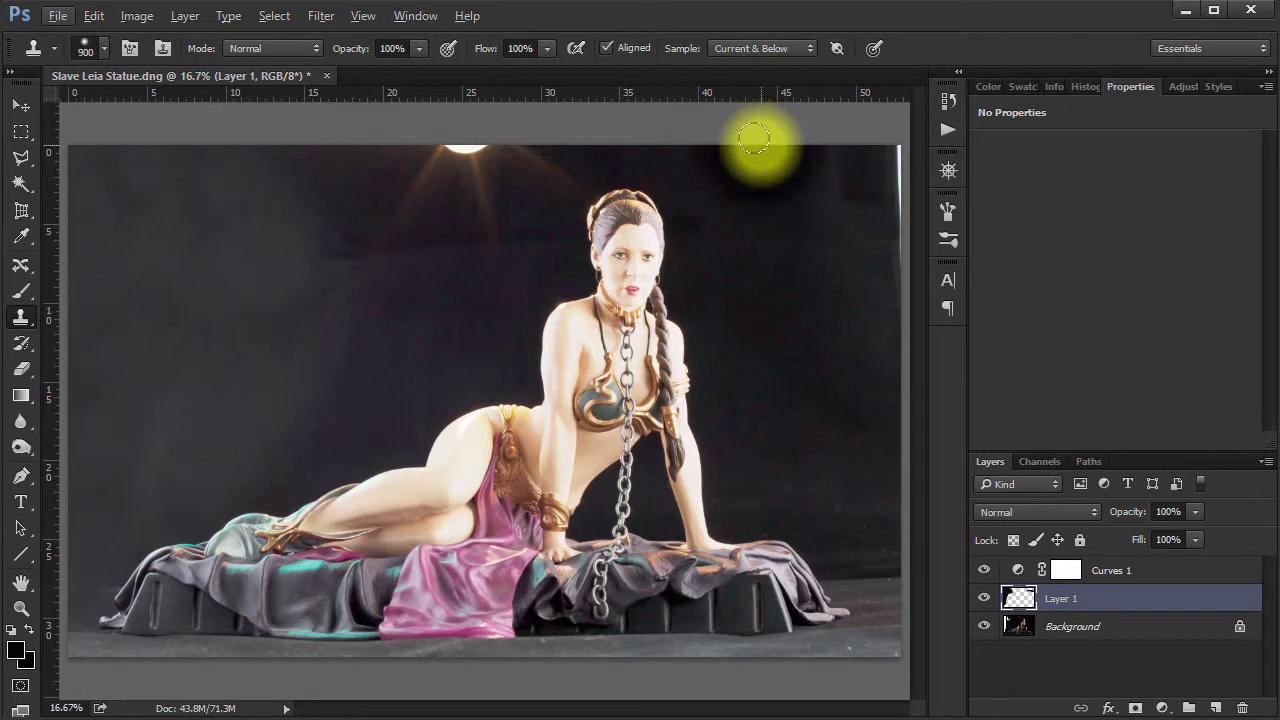
Sample clean backdrop at the upper right and clone it over the lamp and flare at the photo's upper edge at 900 px, undoing stray strokes
{"action": "key", "text": "alt"}
{"action": "left_click", "coordinate": [780, 152], "text": "alt"}
{"action": "mouse_move", "coordinate": [520, 155]}
{"action": "left_mouse_down"}
{"action": "mouse_move", "coordinate": [449, 157]}
{"action": "mouse_move", "coordinate": [466, 143]}
{"action": "mouse_move", "coordinate": [429, 191]}
{"action": "mouse_move", "coordinate": [491, 189]}
{"action": "mouse_move", "coordinate": [436, 207]}
{"action": "mouse_move", "coordinate": [449, 194]}
{"action": "left_mouse_up"}
{"action": "mouse_move", "coordinate": [580, 125]}
{"action": "left_mouse_down"}
{"action": "mouse_move", "coordinate": [543, 109]}
{"action": "mouse_move", "coordinate": [523, 129]}
{"action": "mouse_move", "coordinate": [478, 135]}
{"action": "mouse_move", "coordinate": [493, 152]}
{"action": "left_mouse_up"}
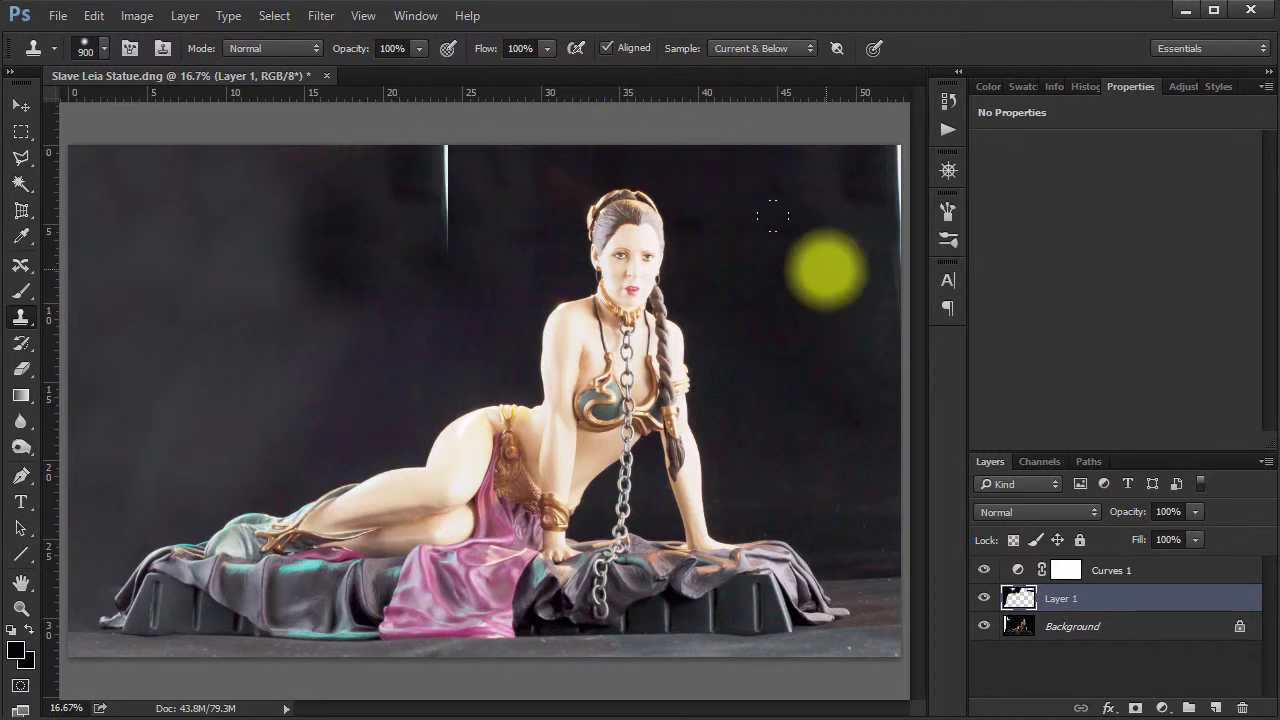
{"action": "left_click", "coordinate": [185, 240]}
{"action": "key", "text": "ctrl+z"}
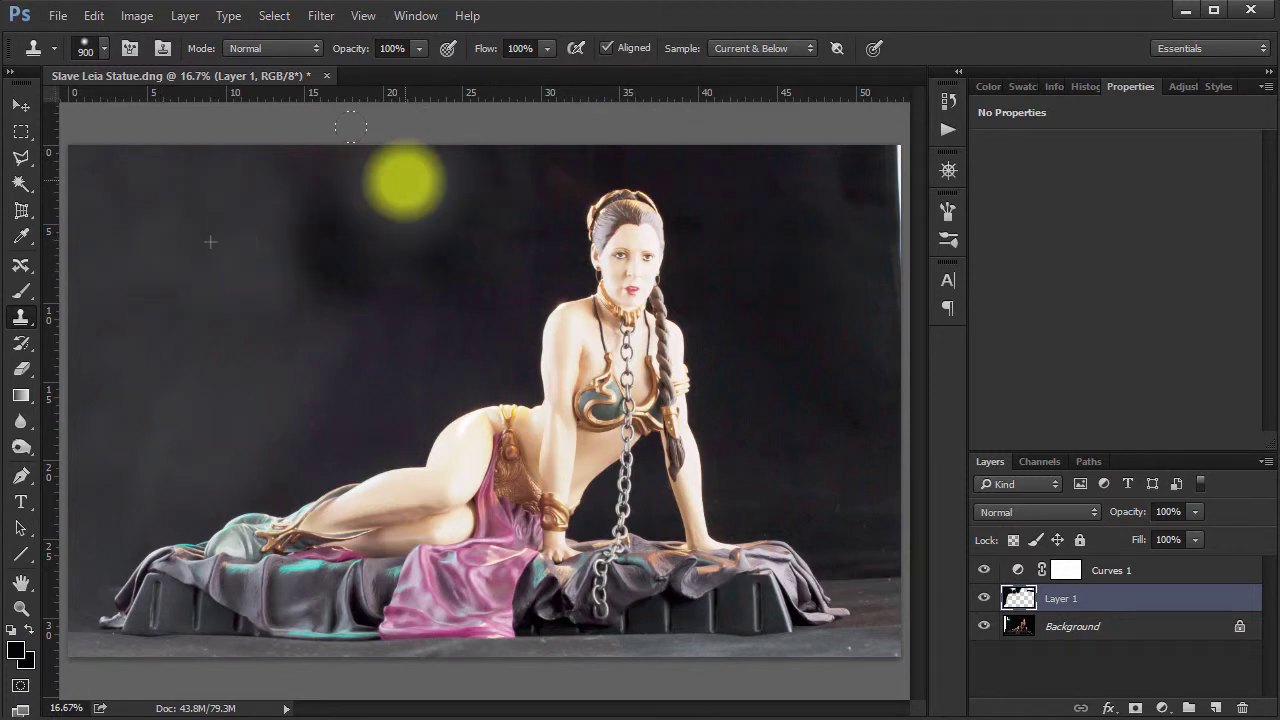
{"action": "left_click", "coordinate": [780, 425]}
{"action": "key", "text": "ctrl+z"}
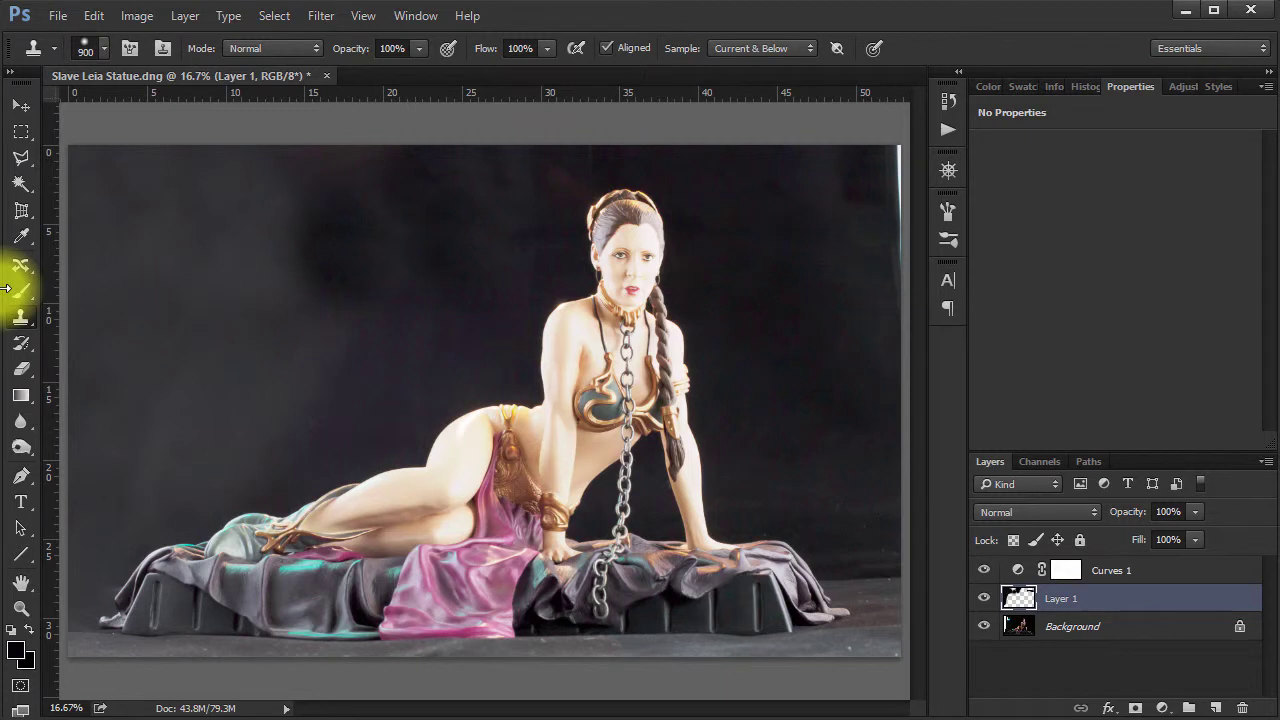
Smooth the blotchy backdrop left of the statue on Layer 1 with a 600 px Healing Brush
{"action": "right_click", "coordinate": [20, 317]}
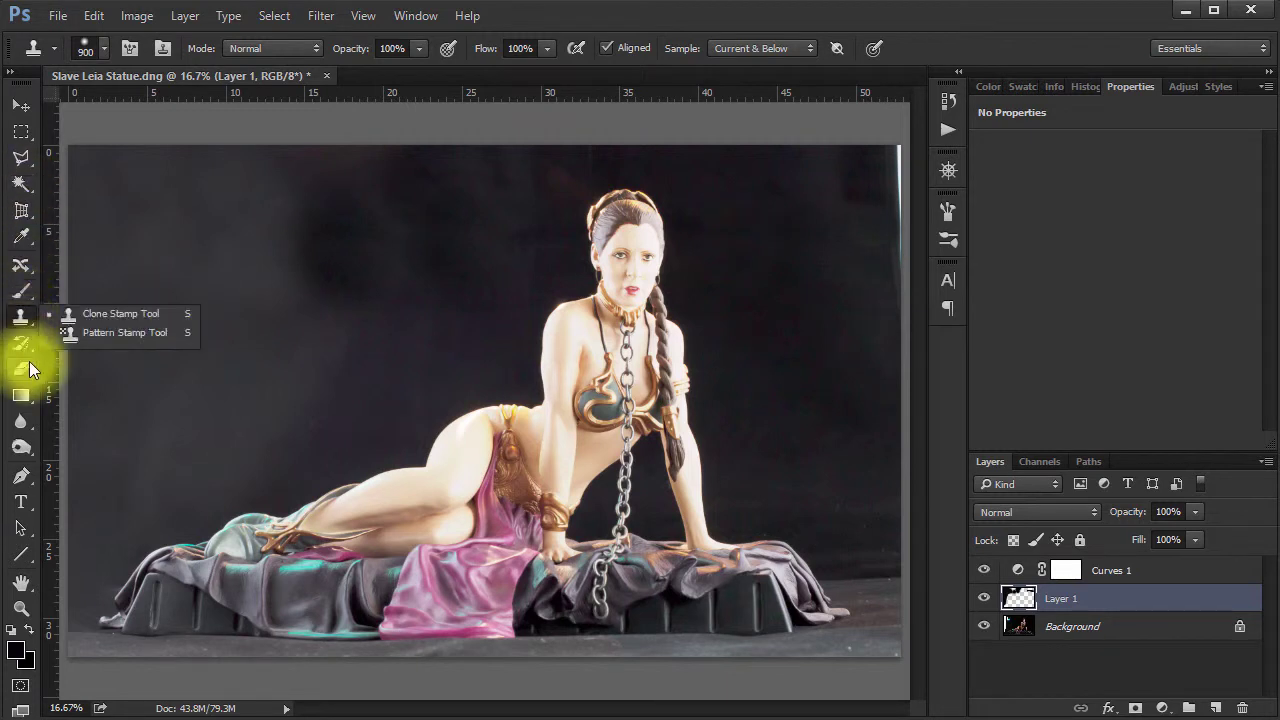
{"action": "left_click", "coordinate": [22, 292]}
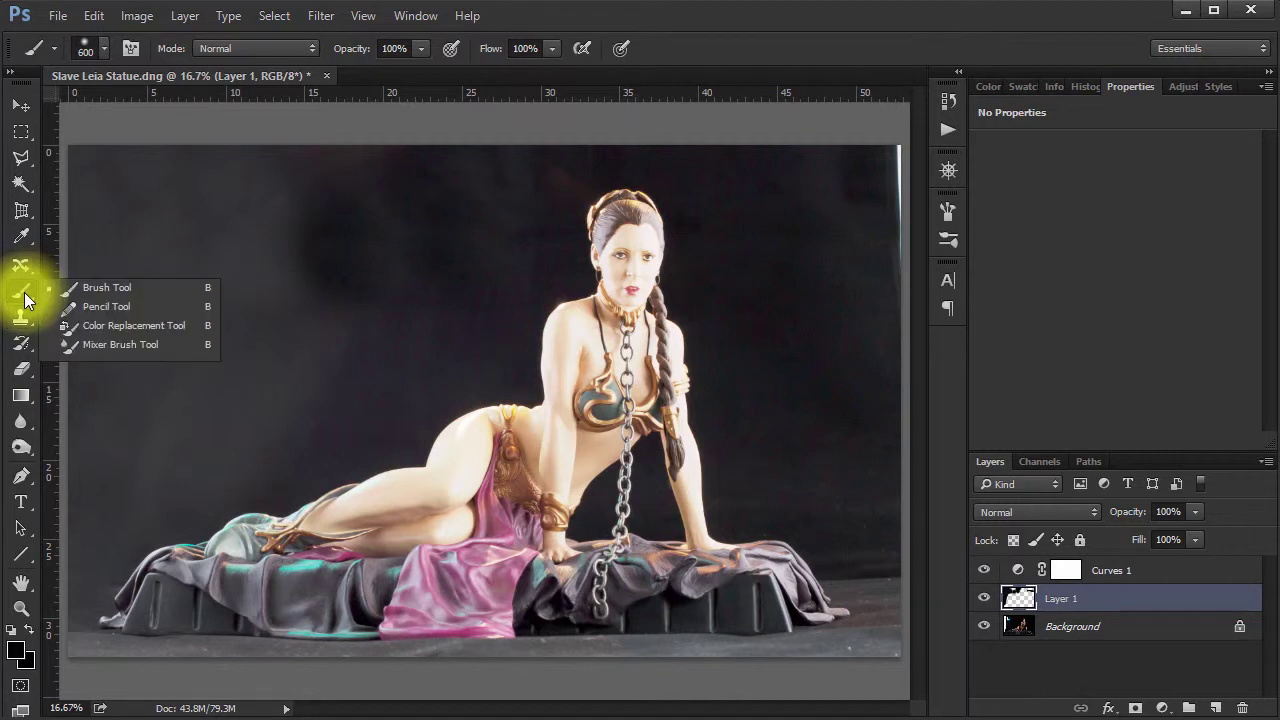
{"action": "left_click", "coordinate": [20, 265]}
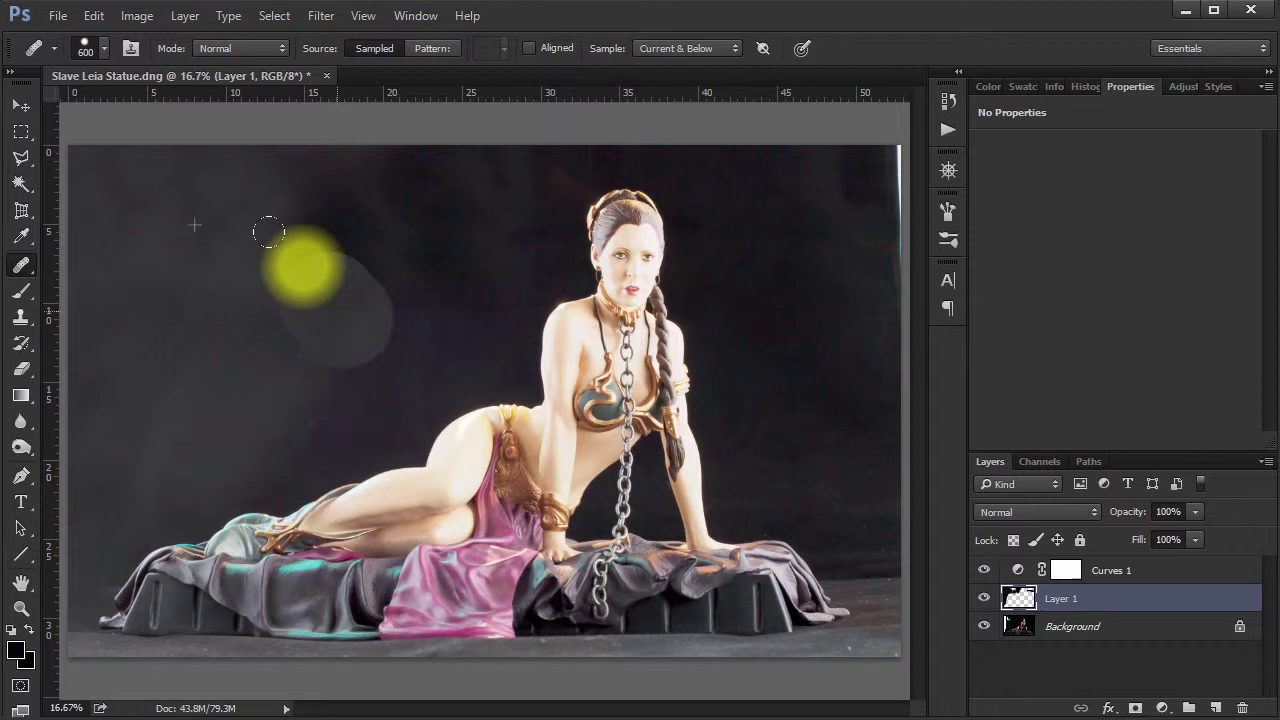
{"action": "mouse_move", "coordinate": [280, 290]}
{"action": "left_mouse_down"}
{"action": "mouse_move", "coordinate": [336, 219]}
{"action": "mouse_move", "coordinate": [298, 191]}
{"action": "left_mouse_up"}
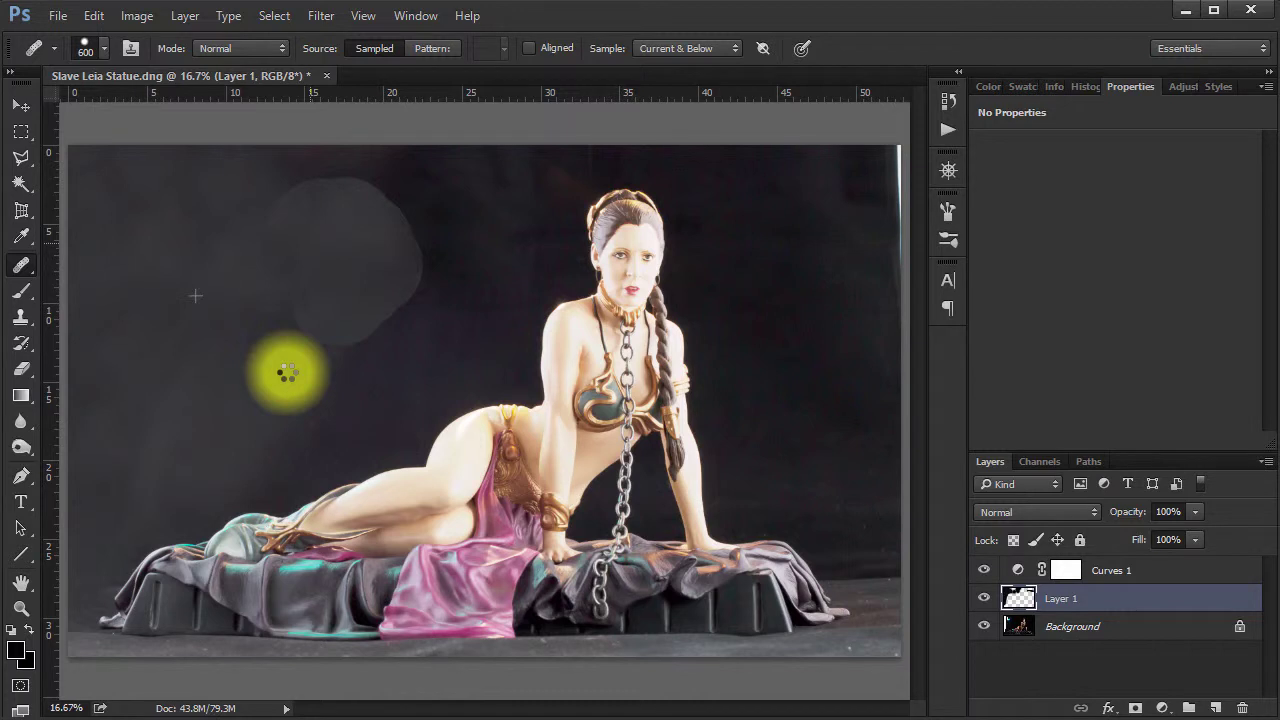
{"action": "left_click", "coordinate": [157, 366]}
{"action": "left_click", "coordinate": [228, 458]}
{"action": "left_click", "coordinate": [290, 345]}
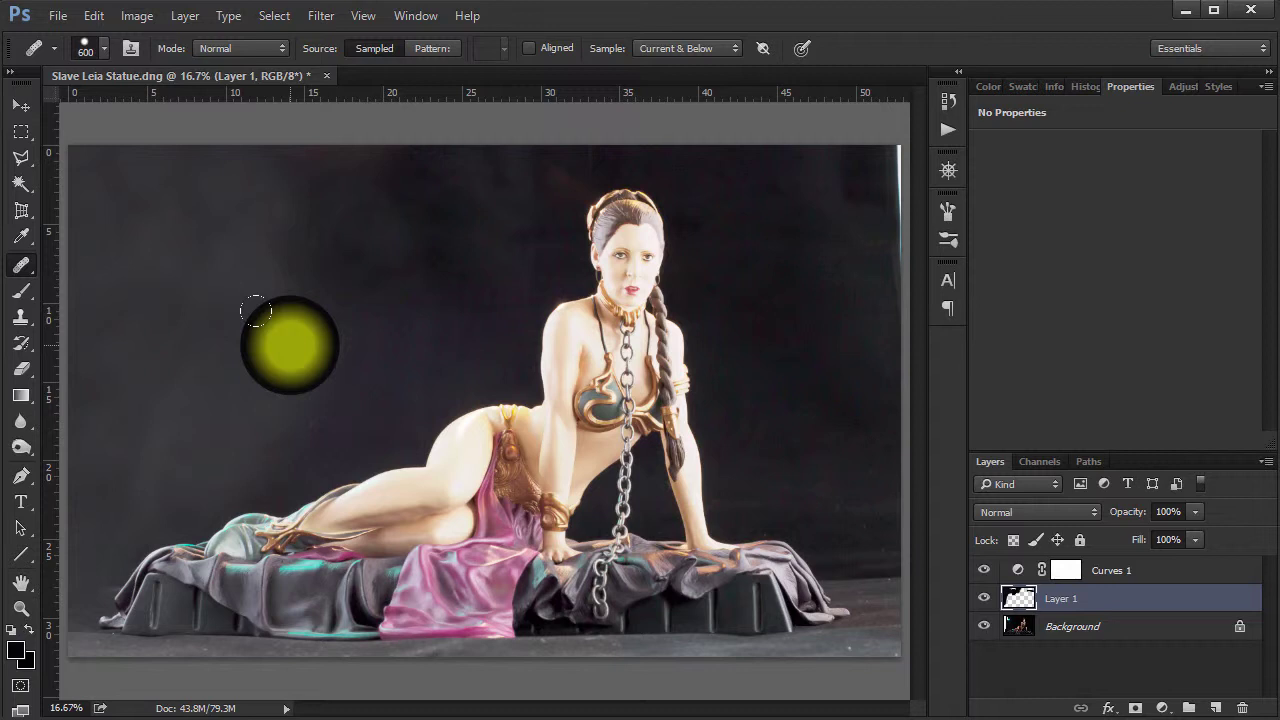
{"action": "left_click", "coordinate": [555, 461]}
{"action": "left_click", "coordinate": [671, 243]}
{"action": "left_click", "coordinate": [153, 226]}
{"action": "left_click", "coordinate": [605, 191]}
{"action": "left_click", "coordinate": [246, 572]}
{"action": "left_click", "coordinate": [434, 436]}
{"action": "left_click", "coordinate": [807, 602]}
{"action": "left_click", "coordinate": [517, 492]}
{"action": "left_click", "coordinate": [534, 387]}
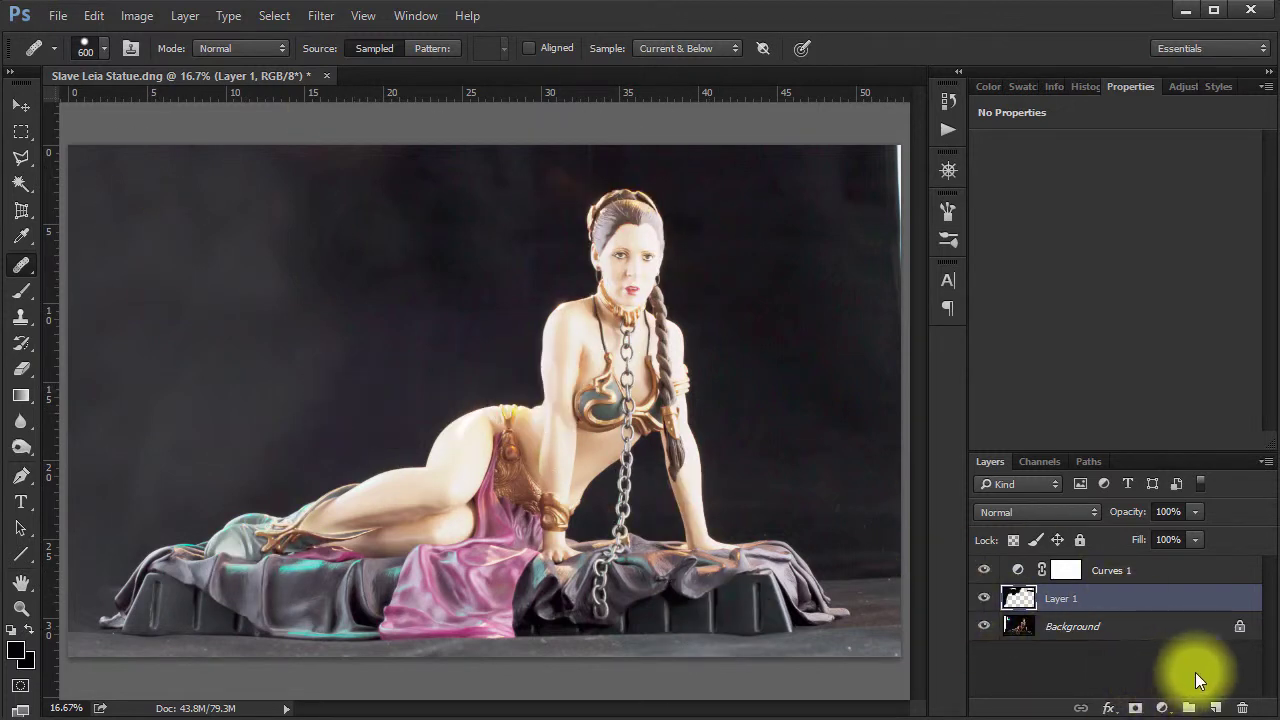
{"action": "left_click", "coordinate": [703, 372]}
{"action": "left_click", "coordinate": [530, 358]}
{"action": "left_click", "coordinate": [482, 437]}
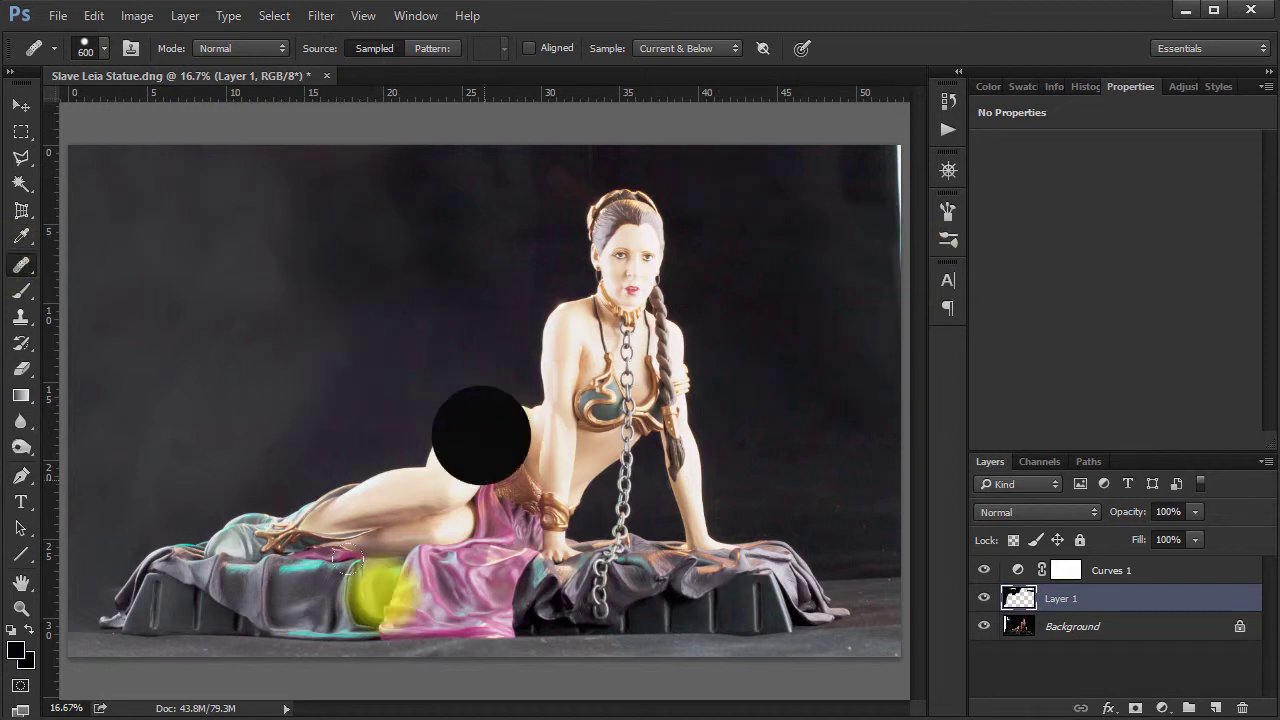
{"action": "left_click", "coordinate": [400, 193]}
{"action": "left_click", "coordinate": [332, 407]}
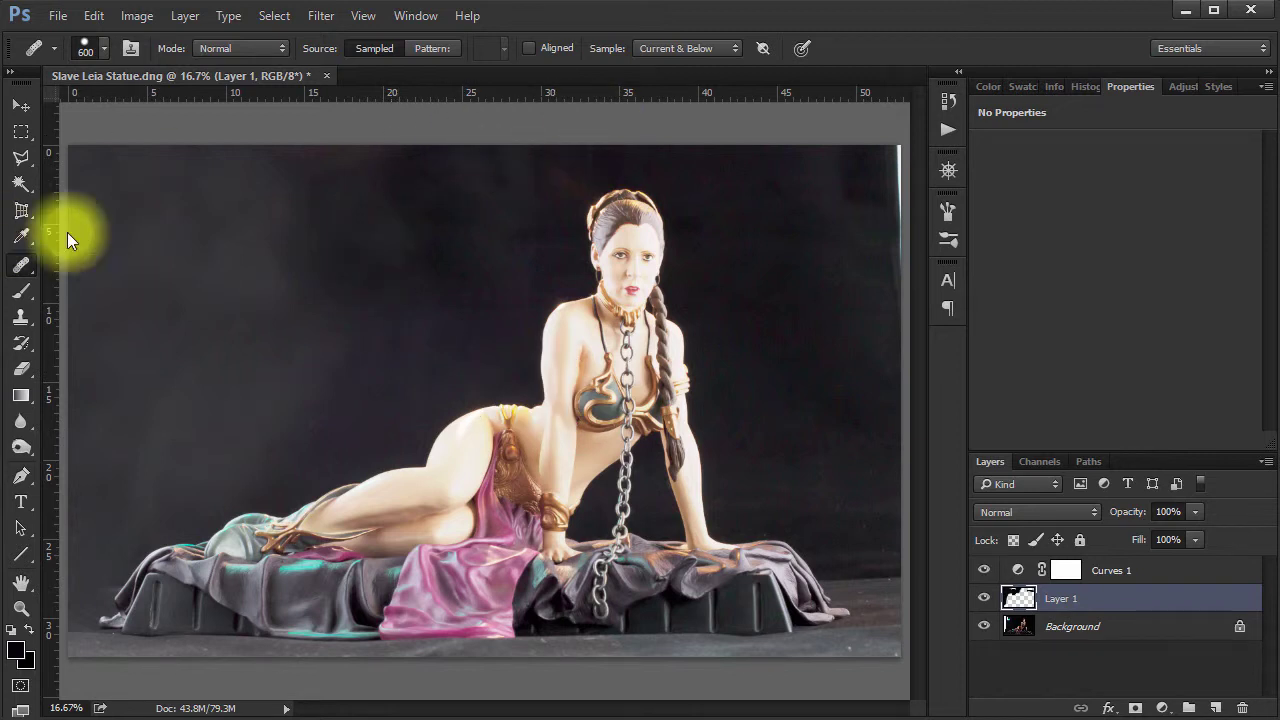
Add a Curves adjustment layer above Layer 1 and pull its midtones down slightly to darken the image
{"action": "left_click", "coordinate": [1162, 707]}
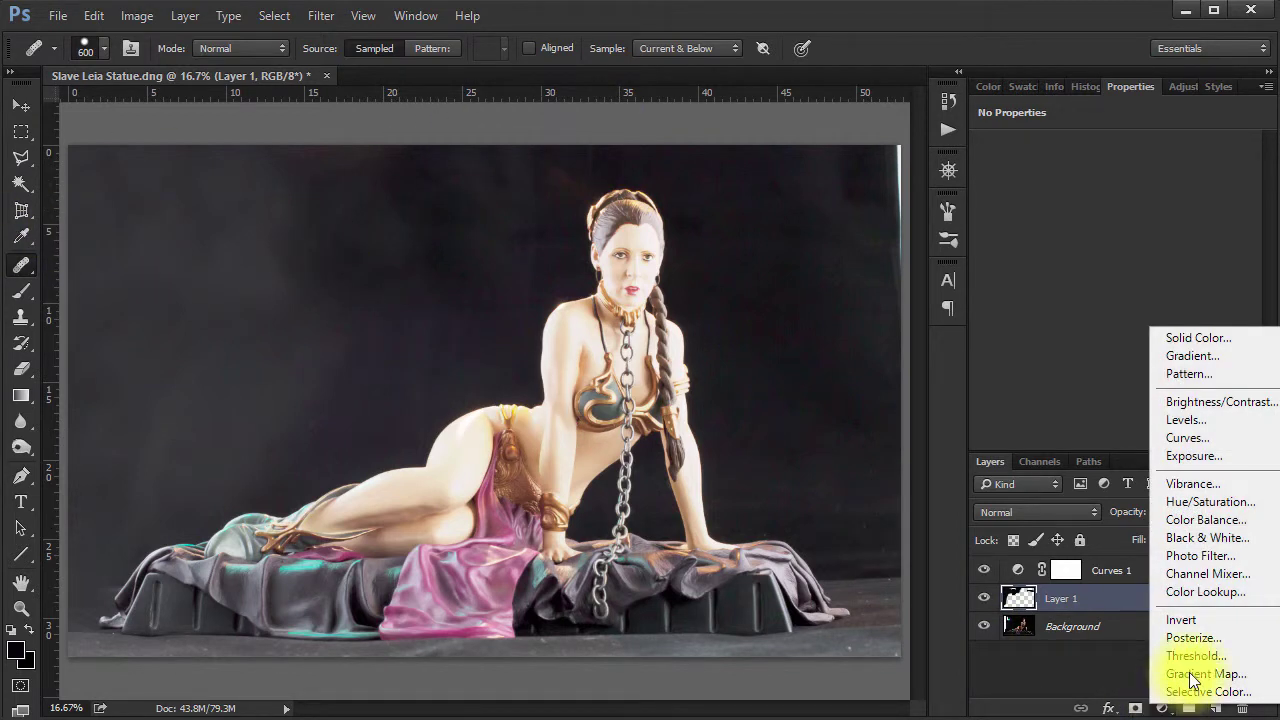
{"action": "left_click", "coordinate": [1212, 436]}
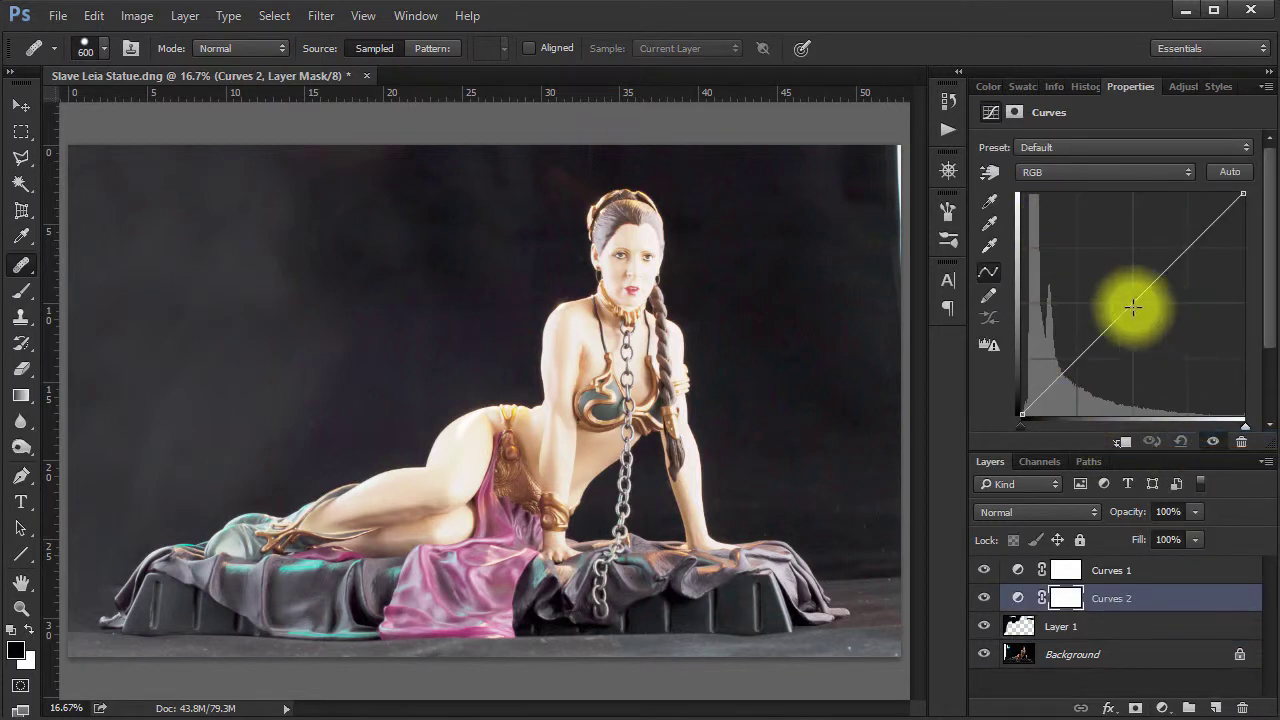
{"action": "left_click_drag", "start_coordinate": [1136, 305], "coordinate": [1144, 312]}
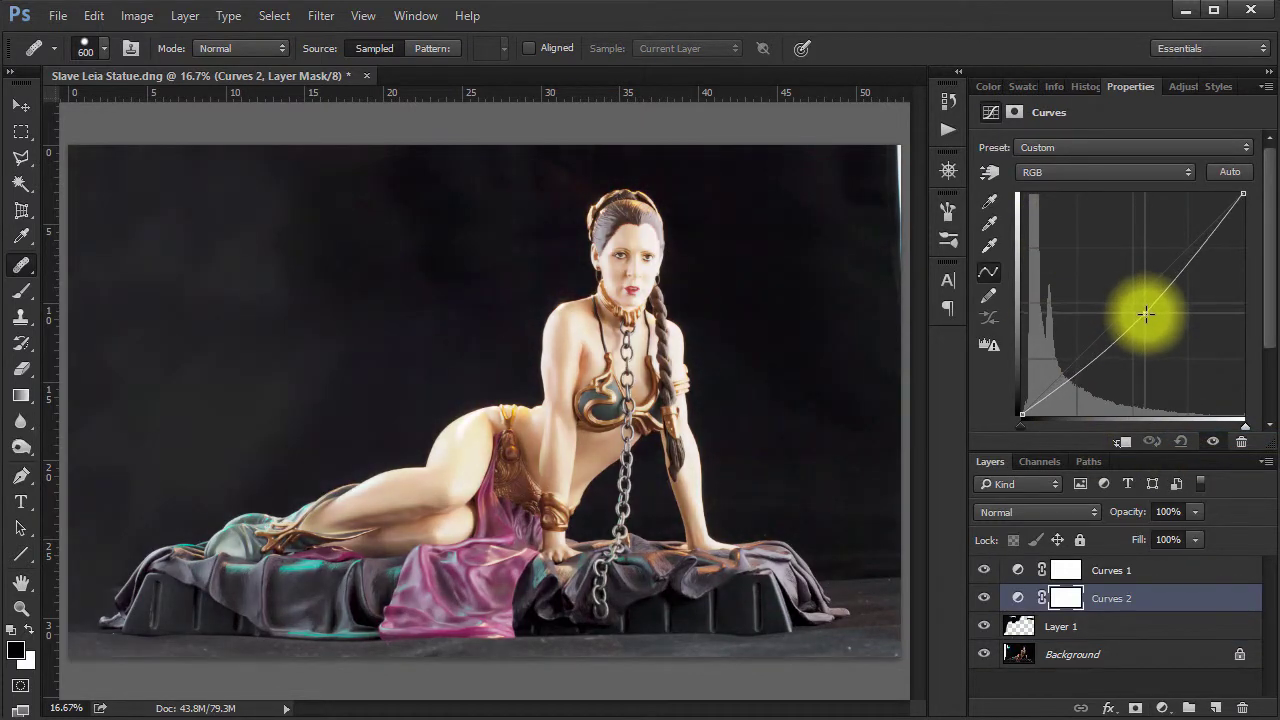
Fill the Curves 2 layer mask with black at 100% opacity
{"action": "left_click", "coordinate": [1068, 600]}
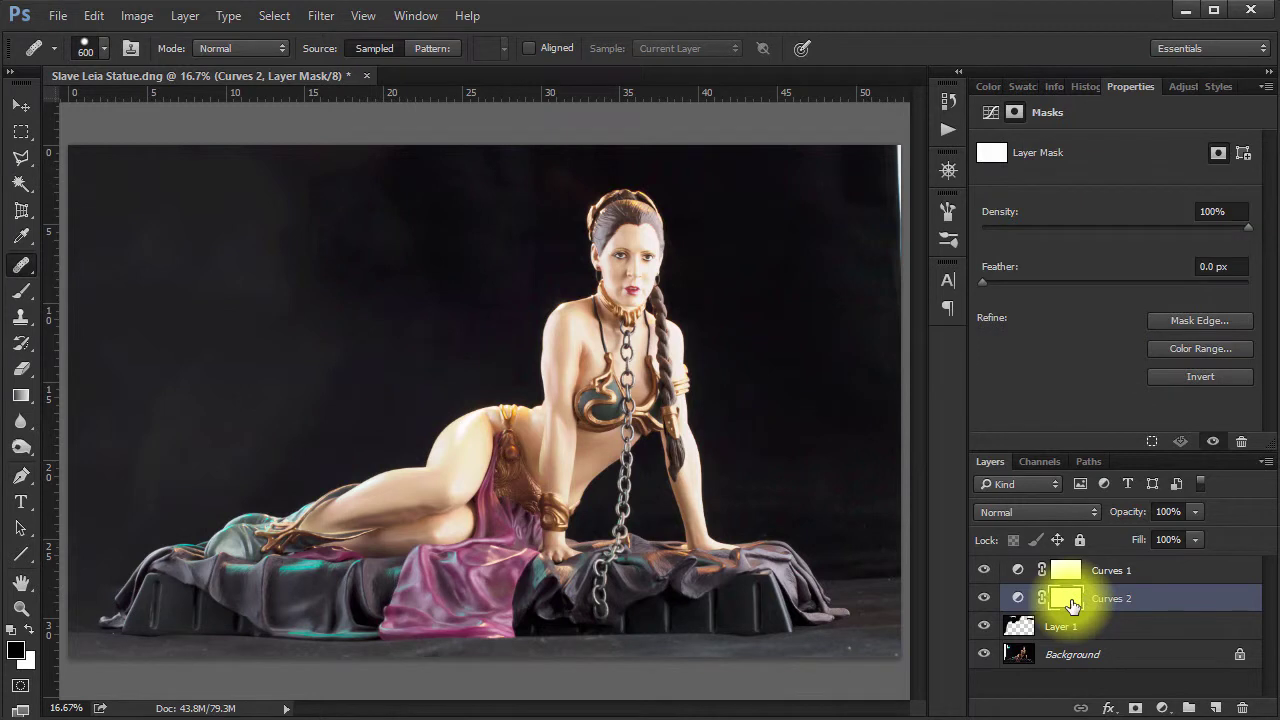
{"action": "key", "text": "shift+F5"}
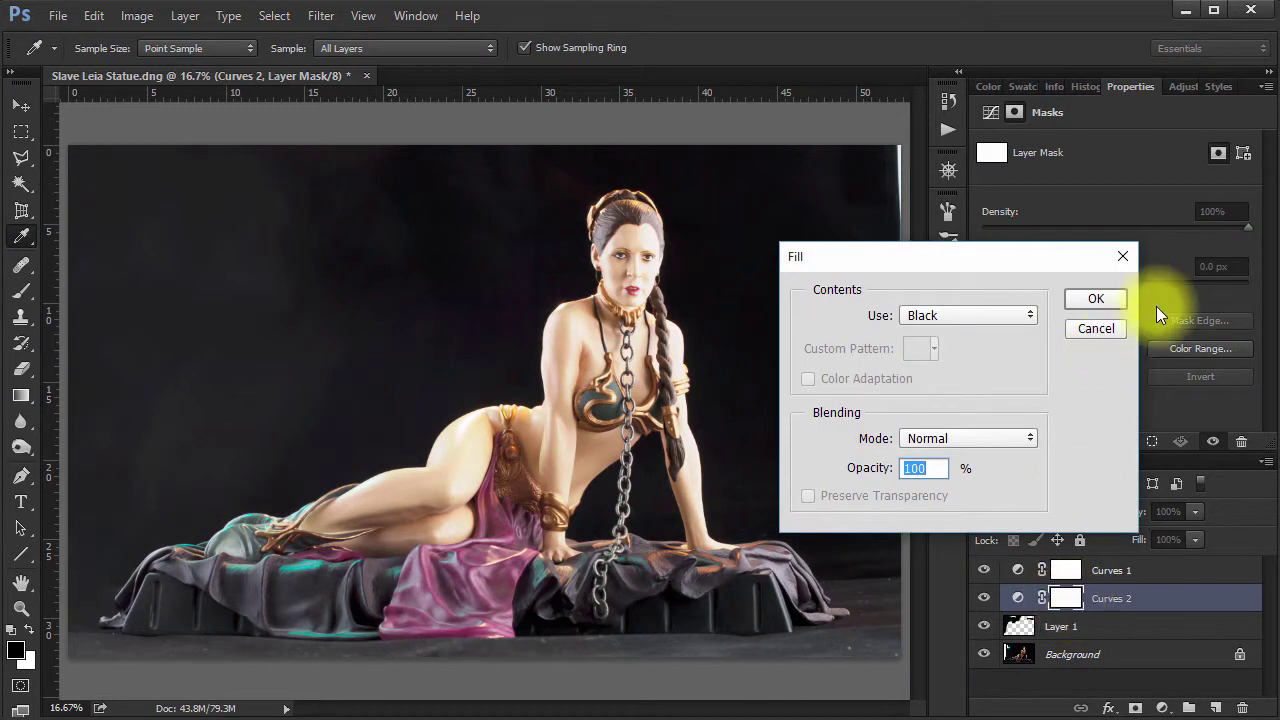
{"action": "left_click", "coordinate": [1090, 300]}
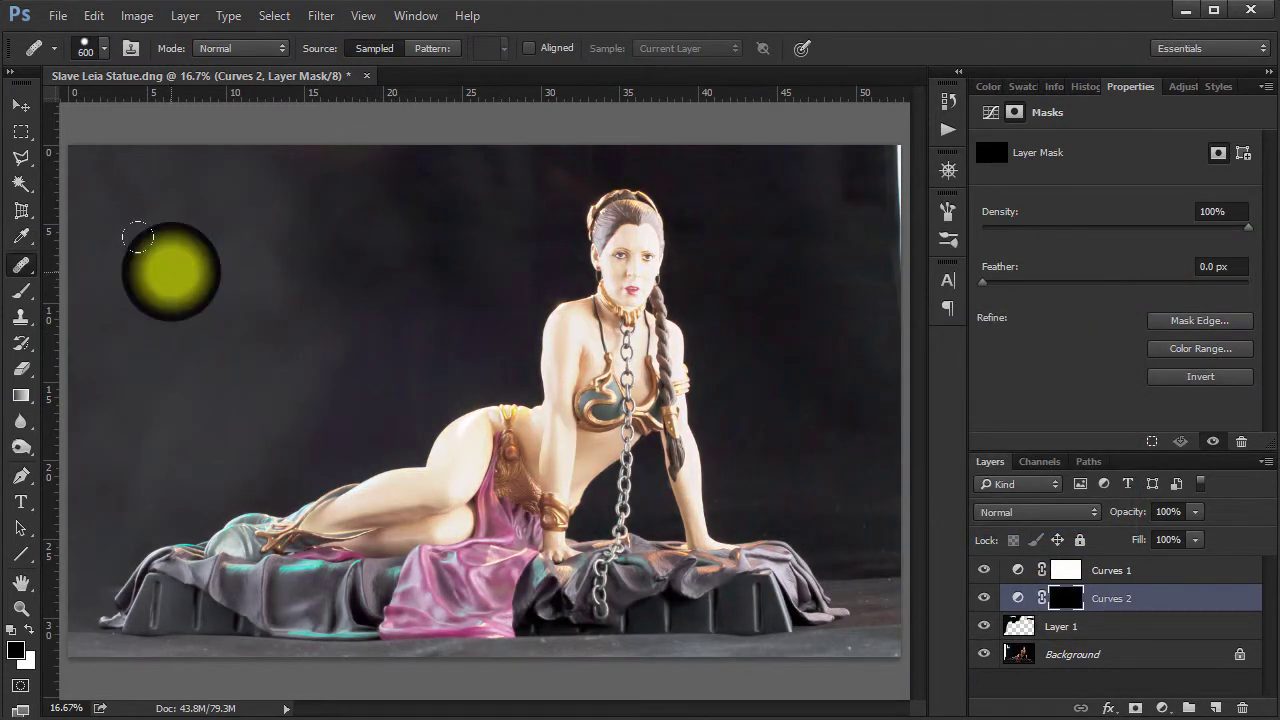
Try to paint on the Curves 2 mask over the backdrop with an 1100 px Healing Brush
{"action": "left_click", "coordinate": [29, 628]}
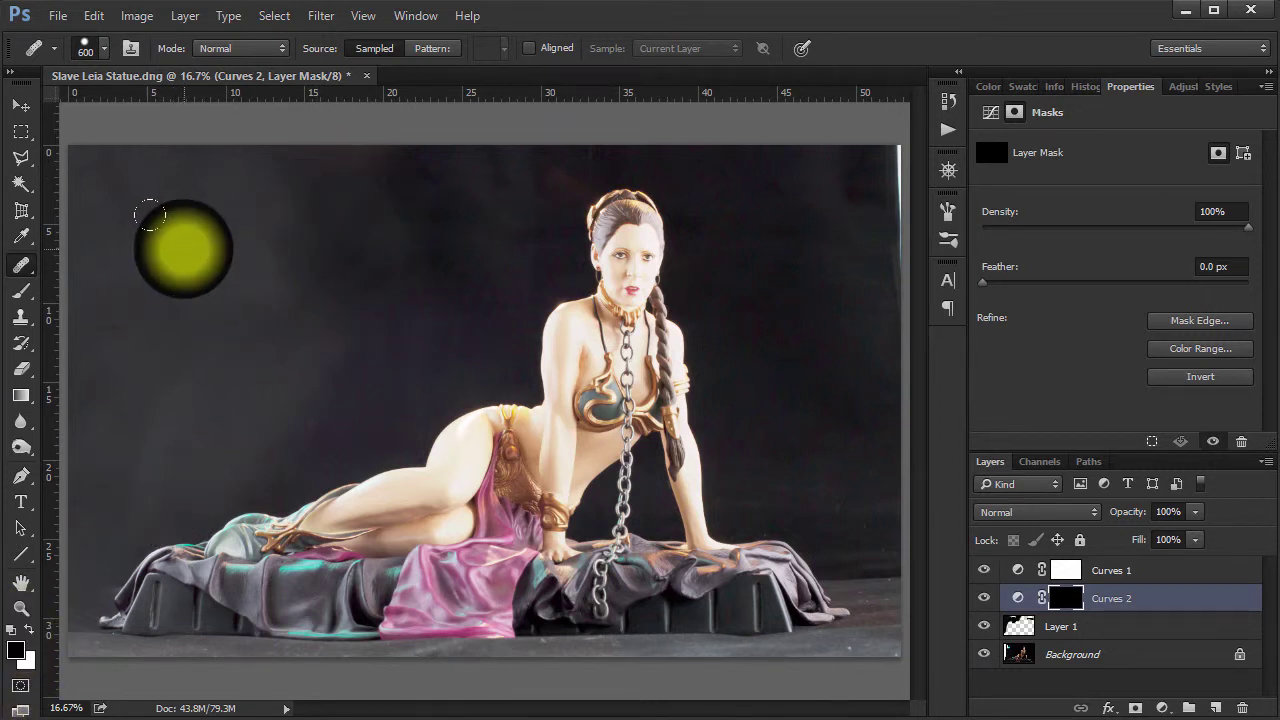
{"action": "key", "text": "bracketright"}
{"action": "key", "text": "bracketright"}
{"action": "key", "text": "bracketright"}
{"action": "key", "text": "bracketright"}
{"action": "key", "text": "bracketright"}
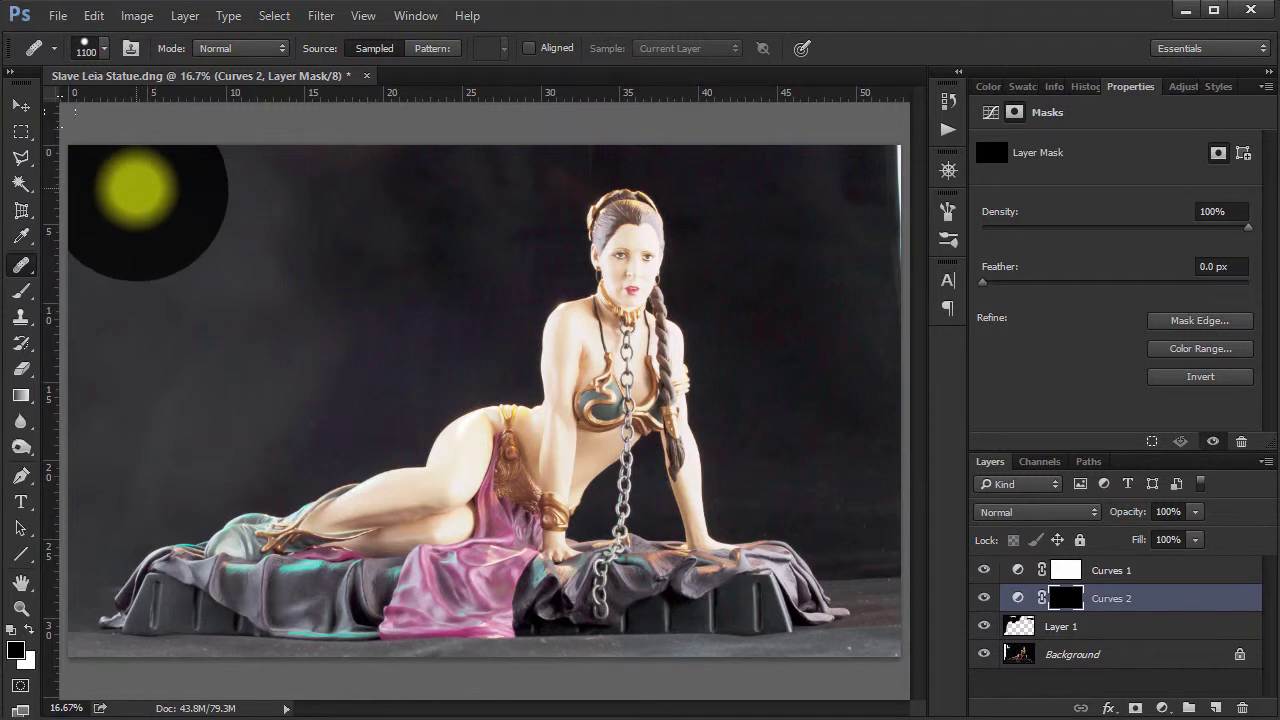
{"action": "left_click", "coordinate": [120, 228]}
{"action": "left_click", "coordinate": [638, 298]}
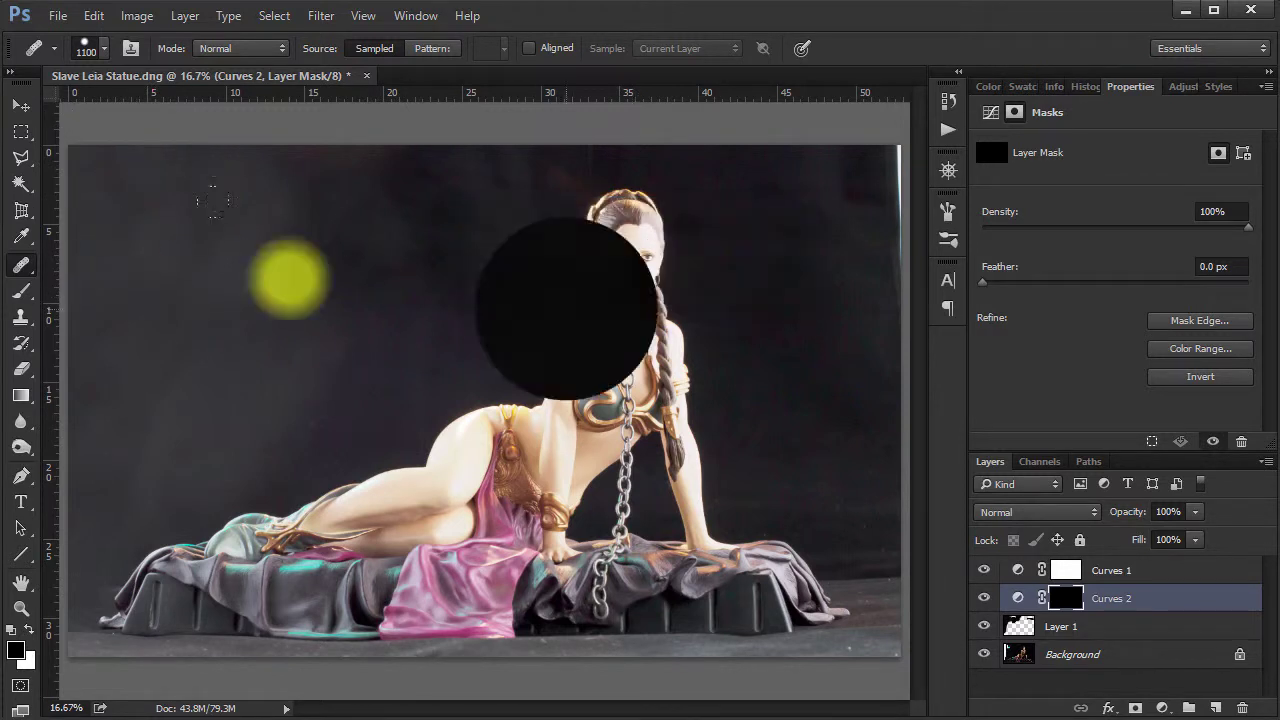
Paint white on the Curves 2 mask over the left and upper backdrop with the Brush at 1200 px and 500 px to darken it
{"action": "key", "text": "b"}
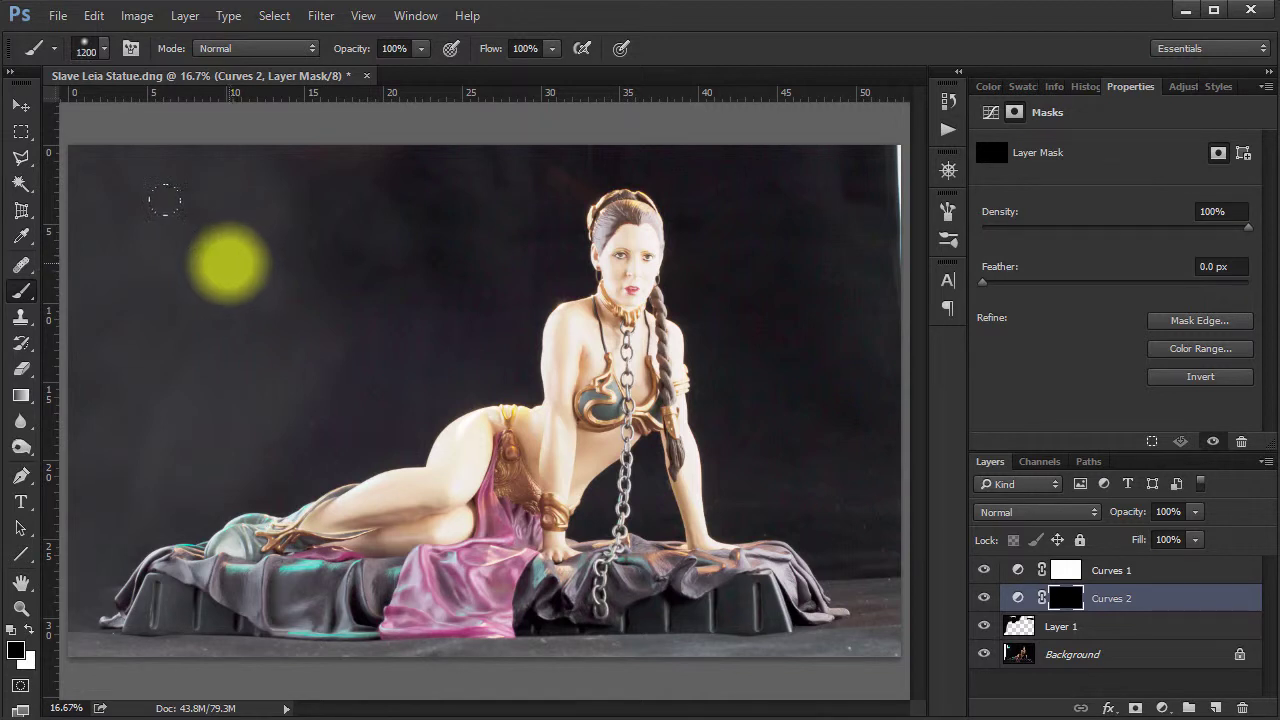
{"action": "key", "text": "x"}
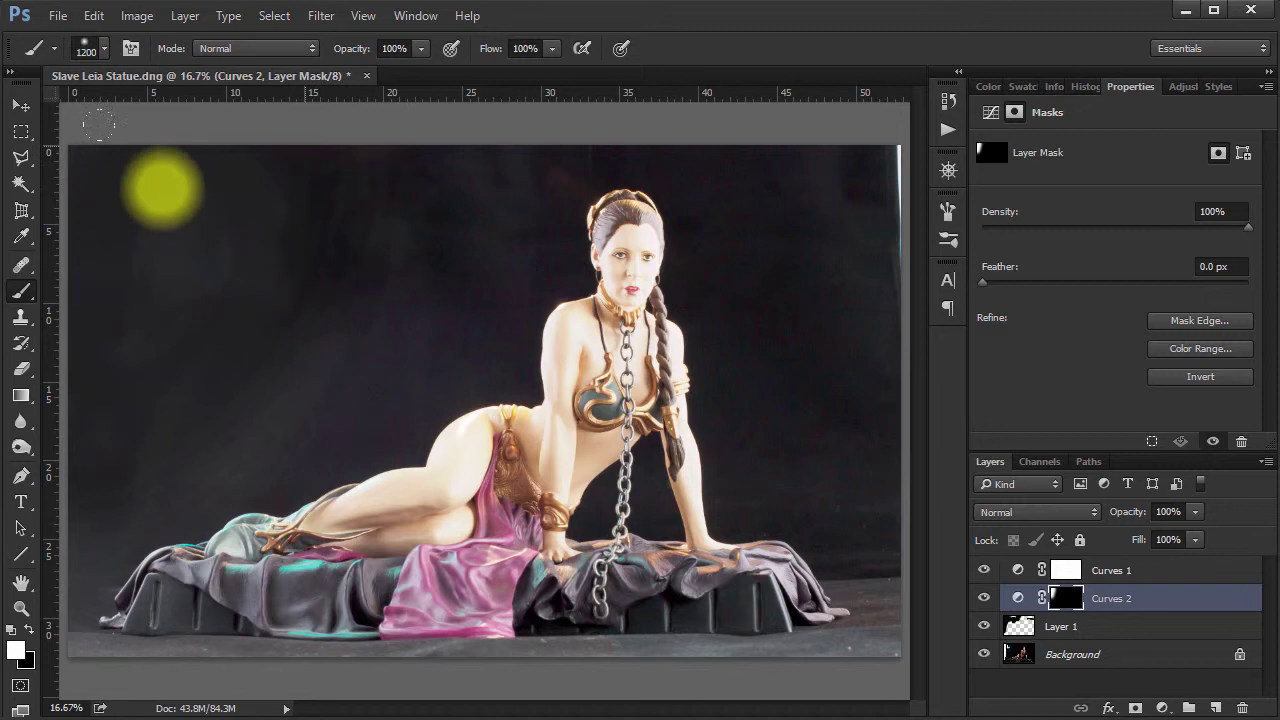
{"action": "mouse_move", "coordinate": [126, 143]}
{"action": "left_mouse_down"}
{"action": "mouse_move", "coordinate": [34, 308]}
{"action": "mouse_move", "coordinate": [17, 402]}
{"action": "left_mouse_up"}
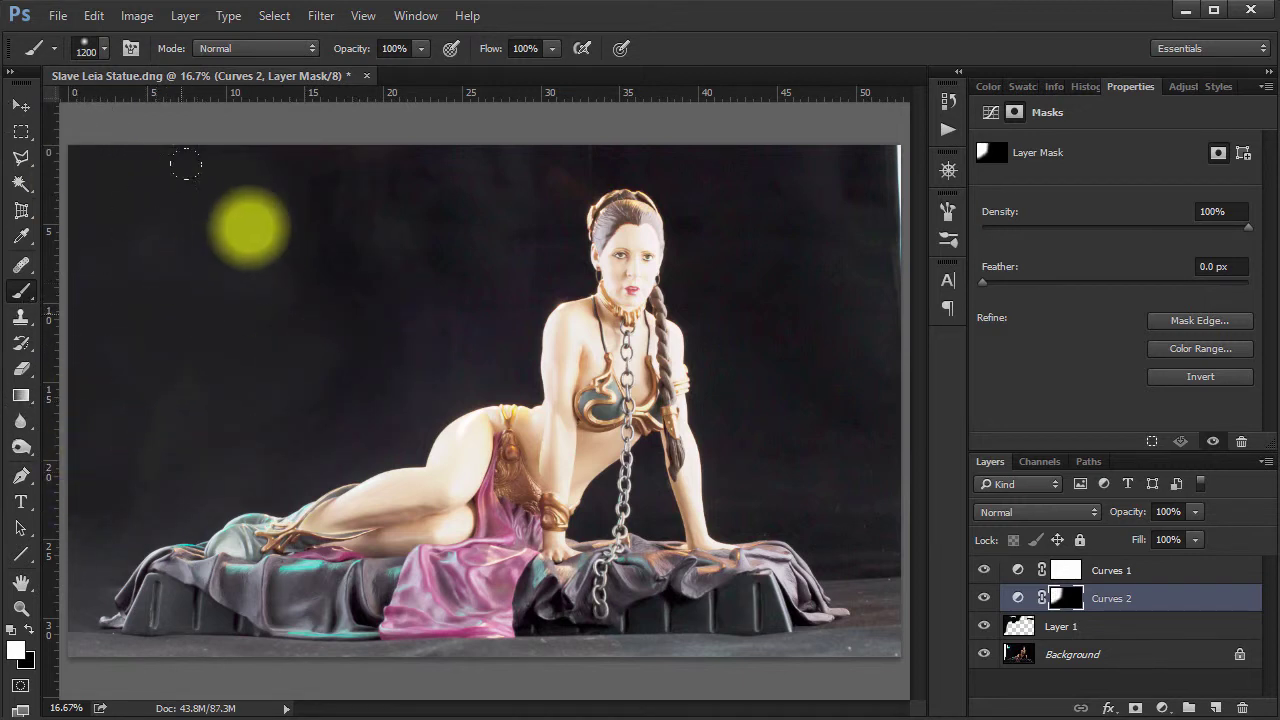
{"action": "mouse_move", "coordinate": [777, 98]}
{"action": "left_mouse_down"}
{"action": "mouse_move", "coordinate": [781, 186]}
{"action": "mouse_move", "coordinate": [781, 152]}
{"action": "left_mouse_up"}
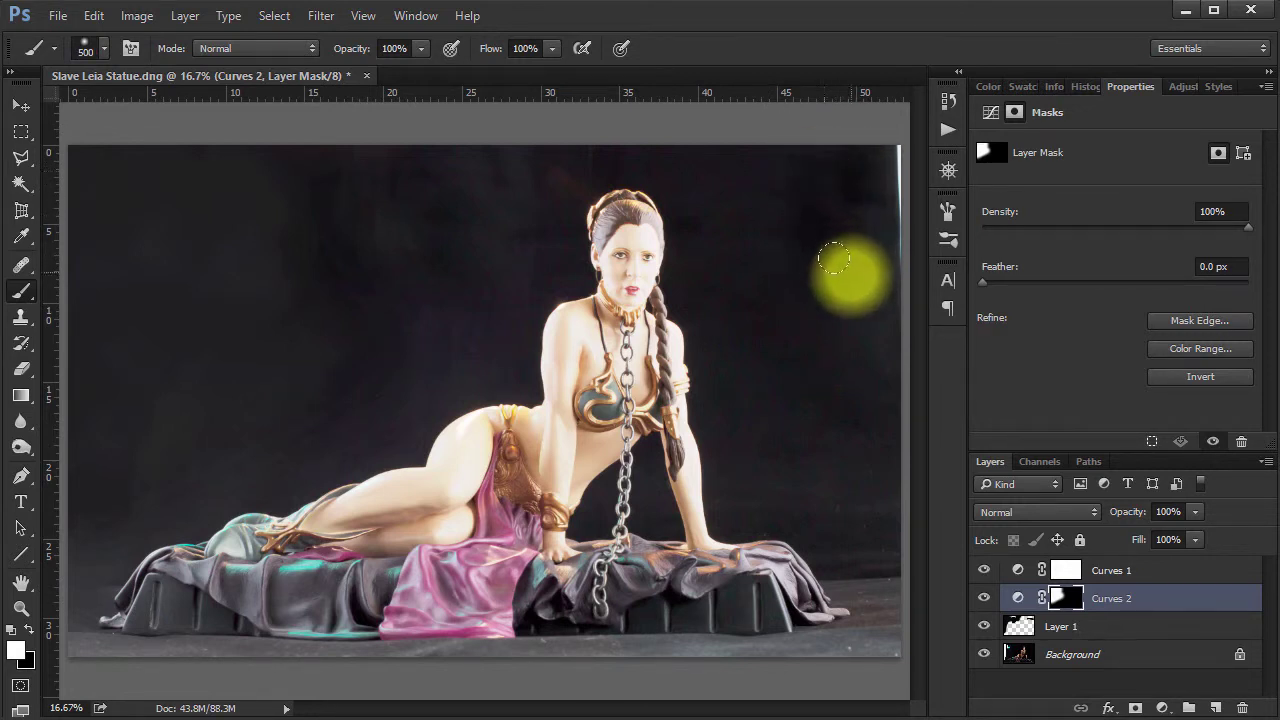
{"action": "mouse_move", "coordinate": [457, 249]}
{"action": "left_mouse_down"}
{"action": "mouse_move", "coordinate": [517, 183]}
{"action": "mouse_move", "coordinate": [490, 180]}
{"action": "left_mouse_up"}
{"action": "mouse_move", "coordinate": [407, 144]}
{"action": "left_mouse_down"}
{"action": "mouse_move", "coordinate": [445, 164]}
{"action": "mouse_move", "coordinate": [391, 233]}
{"action": "mouse_move", "coordinate": [378, 218]}
{"action": "left_mouse_up"}
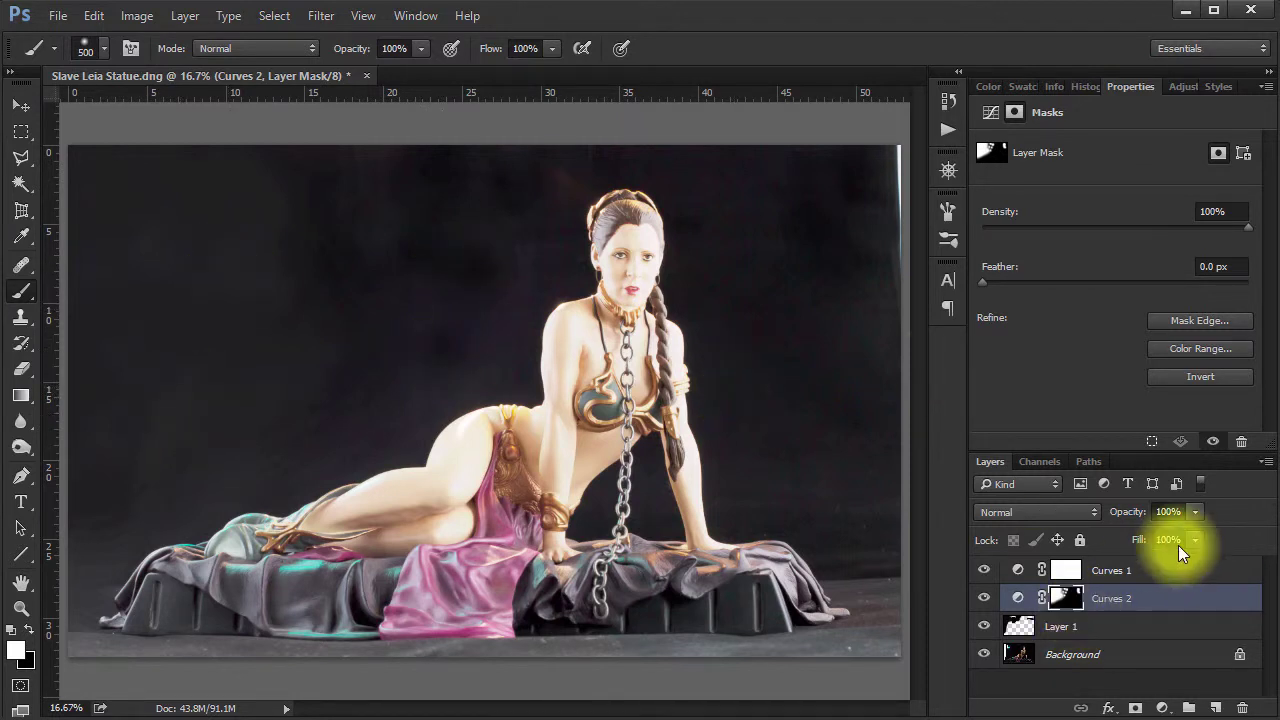
Pull the Curves 2 midtones slightly lower and hide the Curves 1 check layer
{"action": "left_click", "coordinate": [1018, 600]}
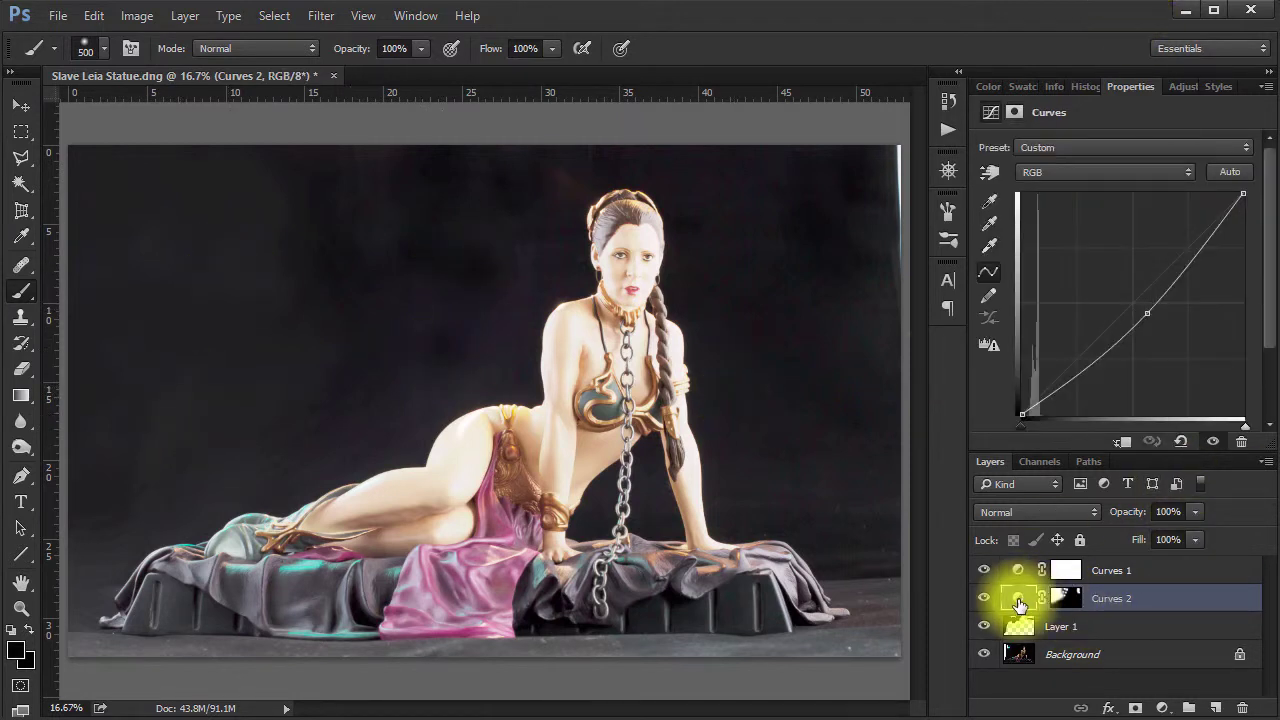
{"action": "left_click_drag", "start_coordinate": [1146, 313], "coordinate": [1149, 317]}
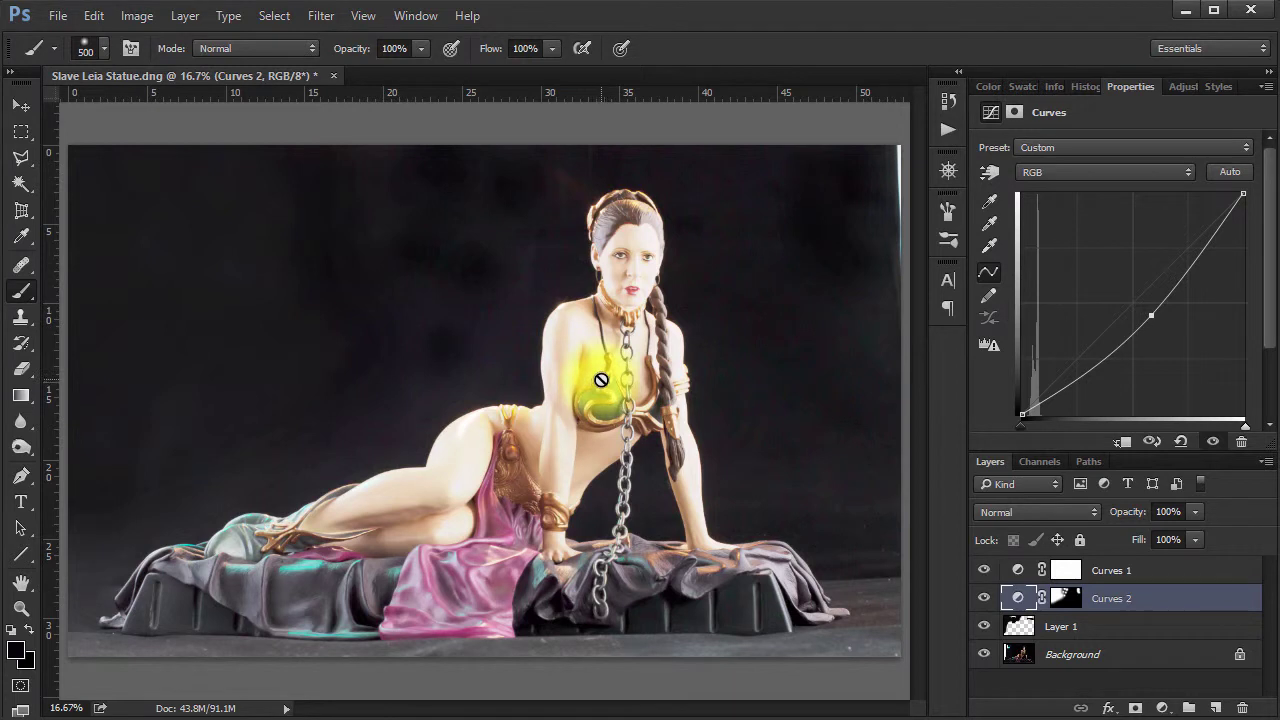
{"action": "left_click", "coordinate": [985, 572]}
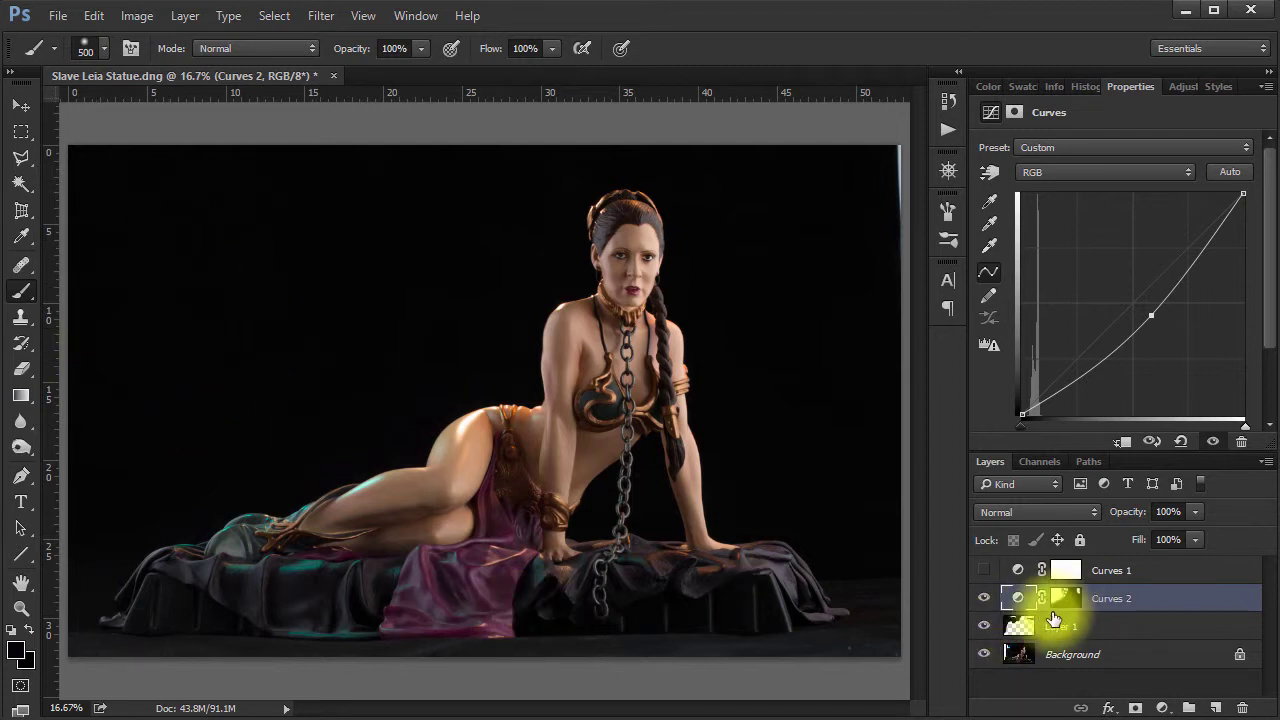
Toggle the visibility of Layer 1 and Curves 2 to compare the backdrop before and after the retouching
{"action": "left_click_drag", "start_coordinate": [986, 602], "coordinate": [990, 632]}
{"action": "left_click", "coordinate": [986, 628]}
{"action": "left_click", "coordinate": [986, 628]}
{"action": "left_click", "coordinate": [986, 628]}
{"action": "left_click", "coordinate": [986, 601]}
{"action": "left_click", "coordinate": [986, 601]}
{"action": "left_click", "coordinate": [986, 601]}
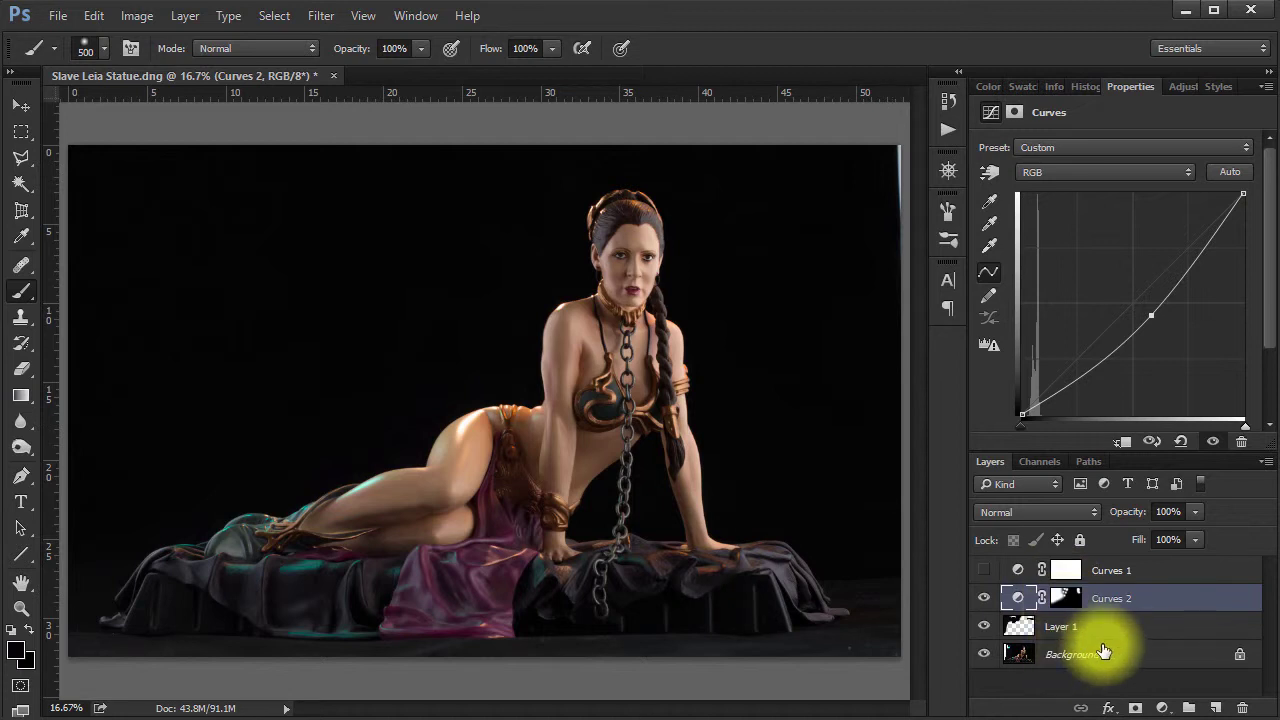
Select Layer 1, inspect the brush size and hardness settings, and switch to the Eraser tool
{"action": "left_click", "coordinate": [1027, 628]}
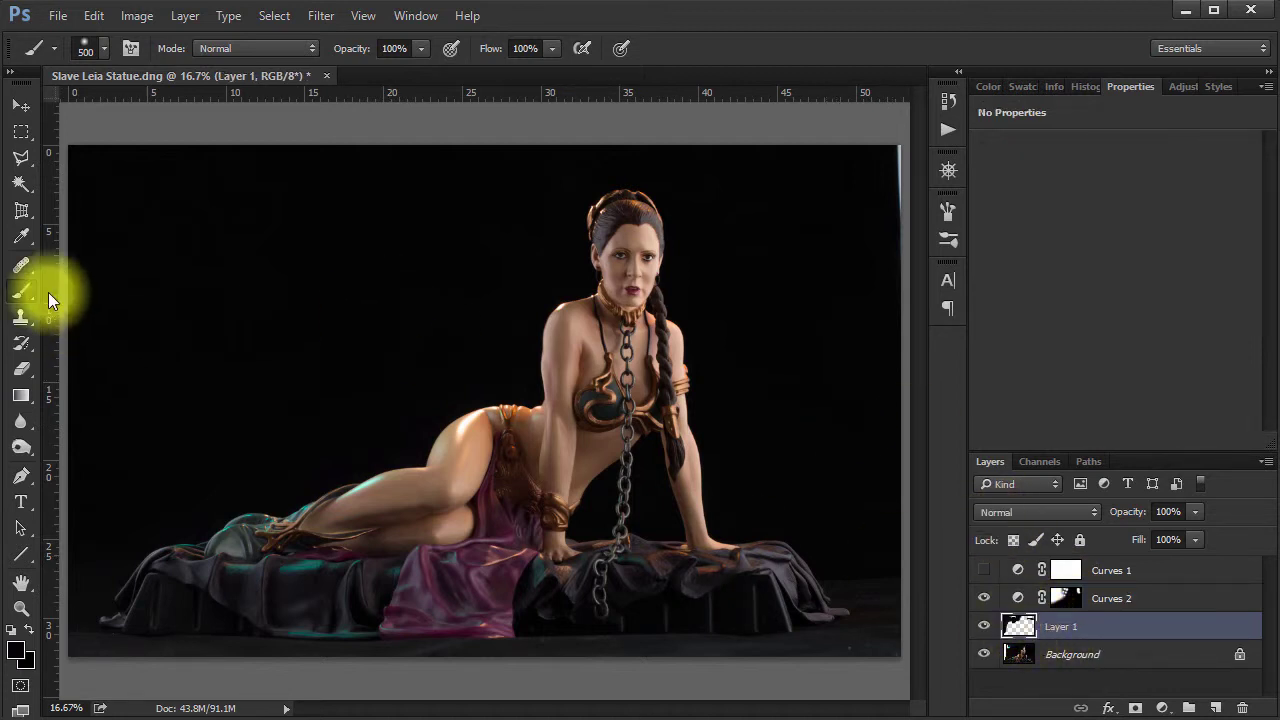
{"action": "left_click", "coordinate": [95, 48]}
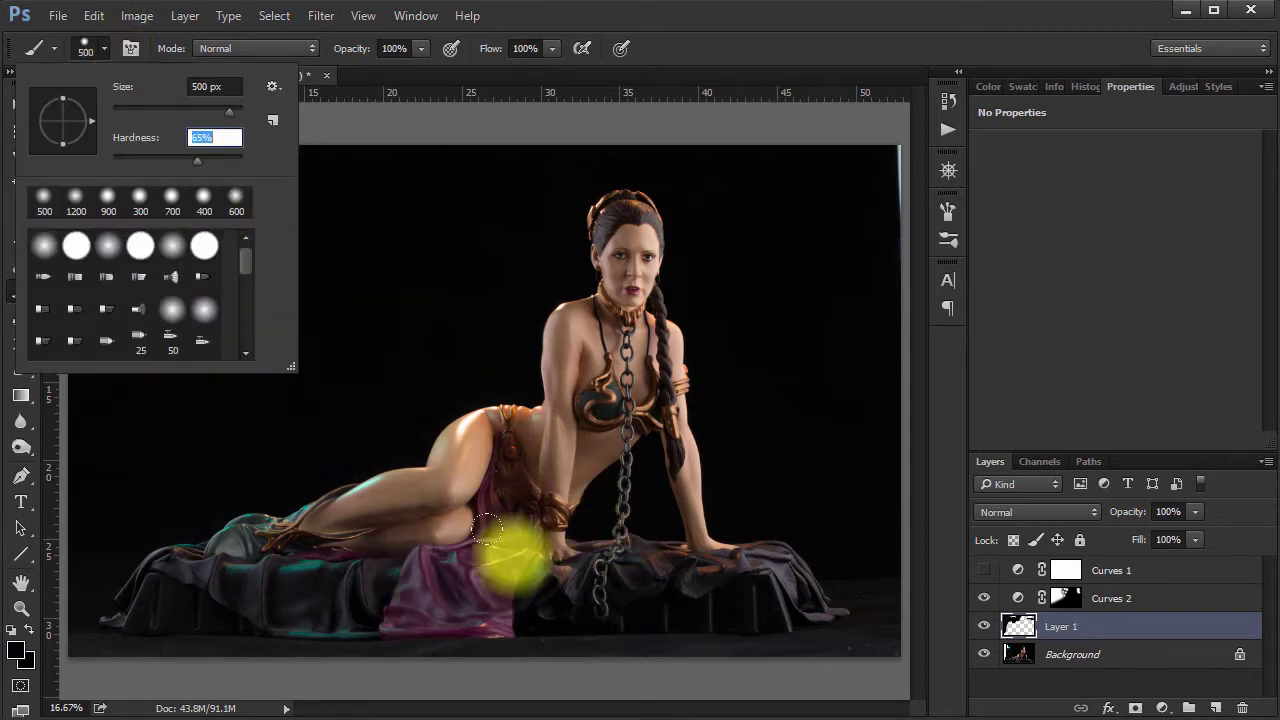
{"action": "left_click", "coordinate": [800, 12]}
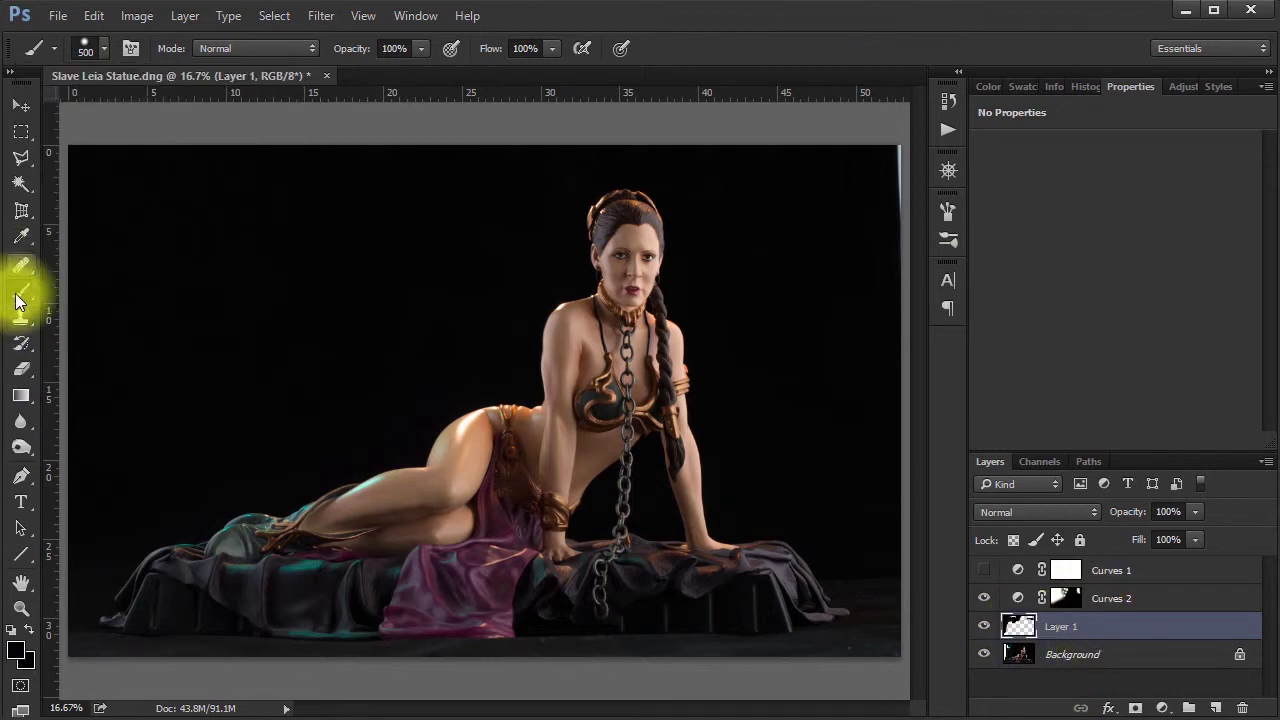
{"action": "left_click", "coordinate": [23, 370]}
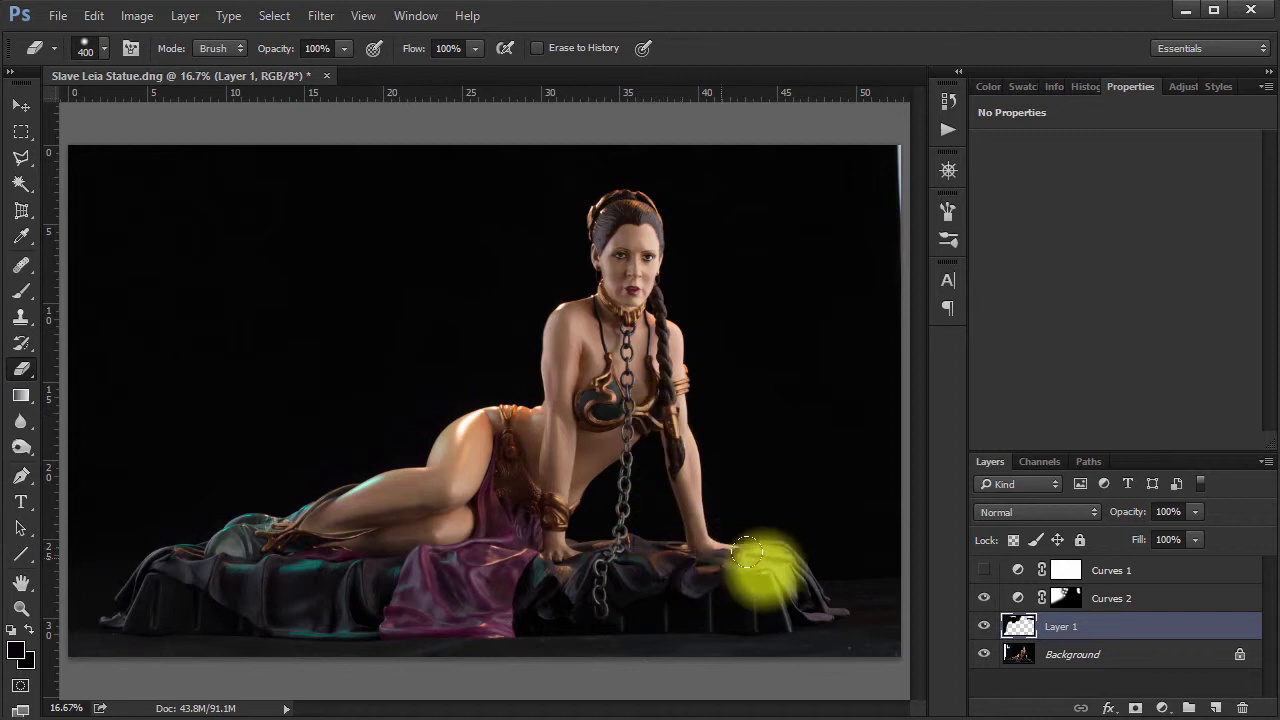
Switch to the 500 px Brush with black on the Curves 2 mask and check the backdrop by briefly showing Curves 1
{"action": "left_click", "coordinate": [1071, 598]}
{"action": "key", "text": "x"}
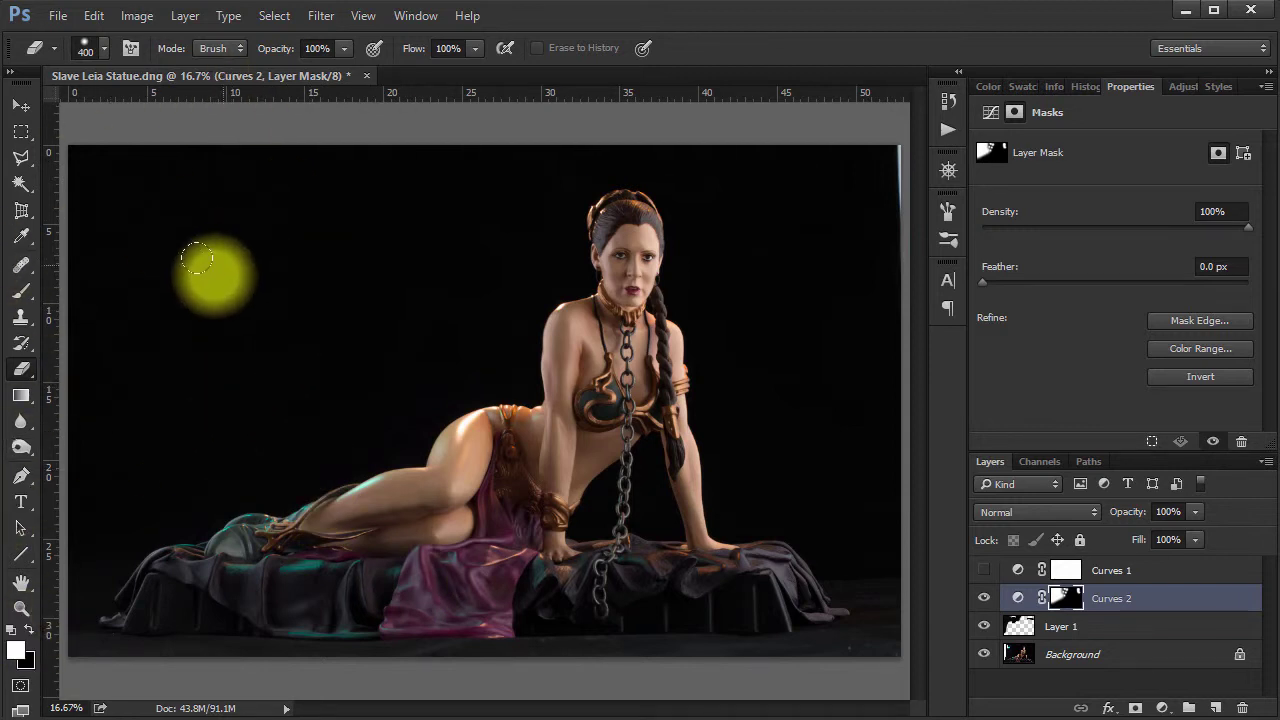
{"action": "left_click", "coordinate": [31, 626]}
{"action": "left_click", "coordinate": [21, 290]}
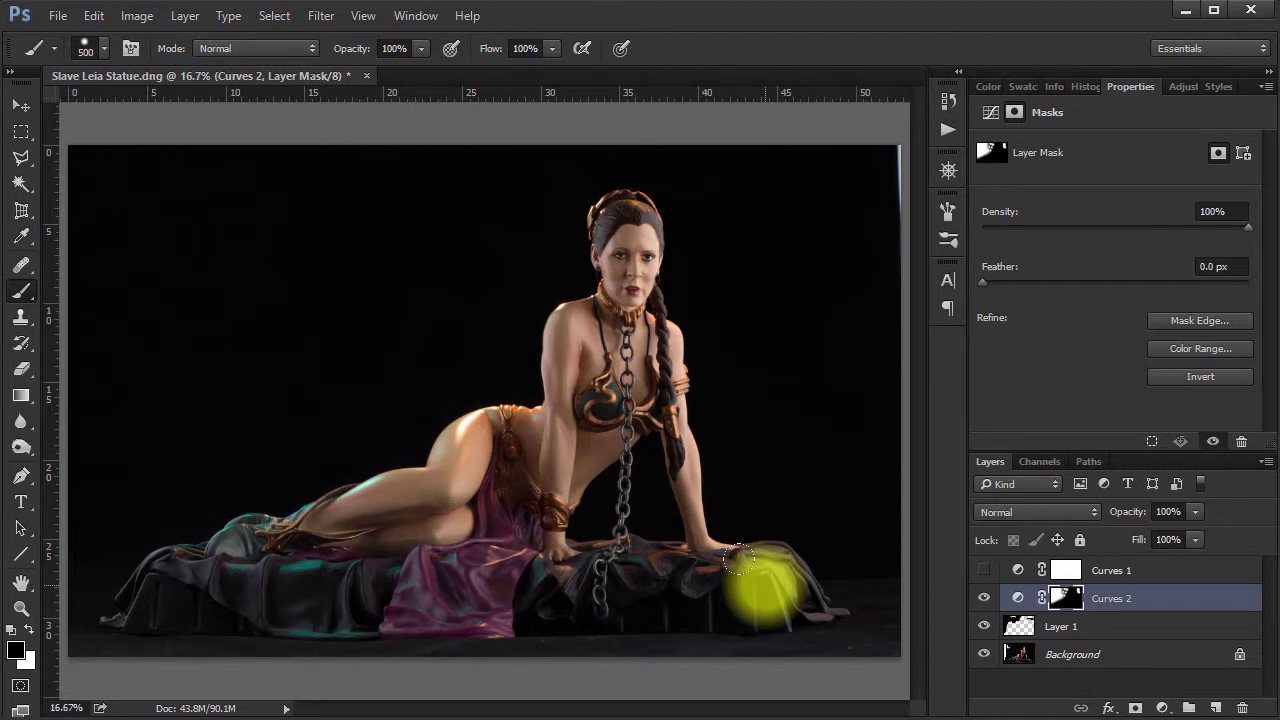
{"action": "left_click", "coordinate": [984, 570]}
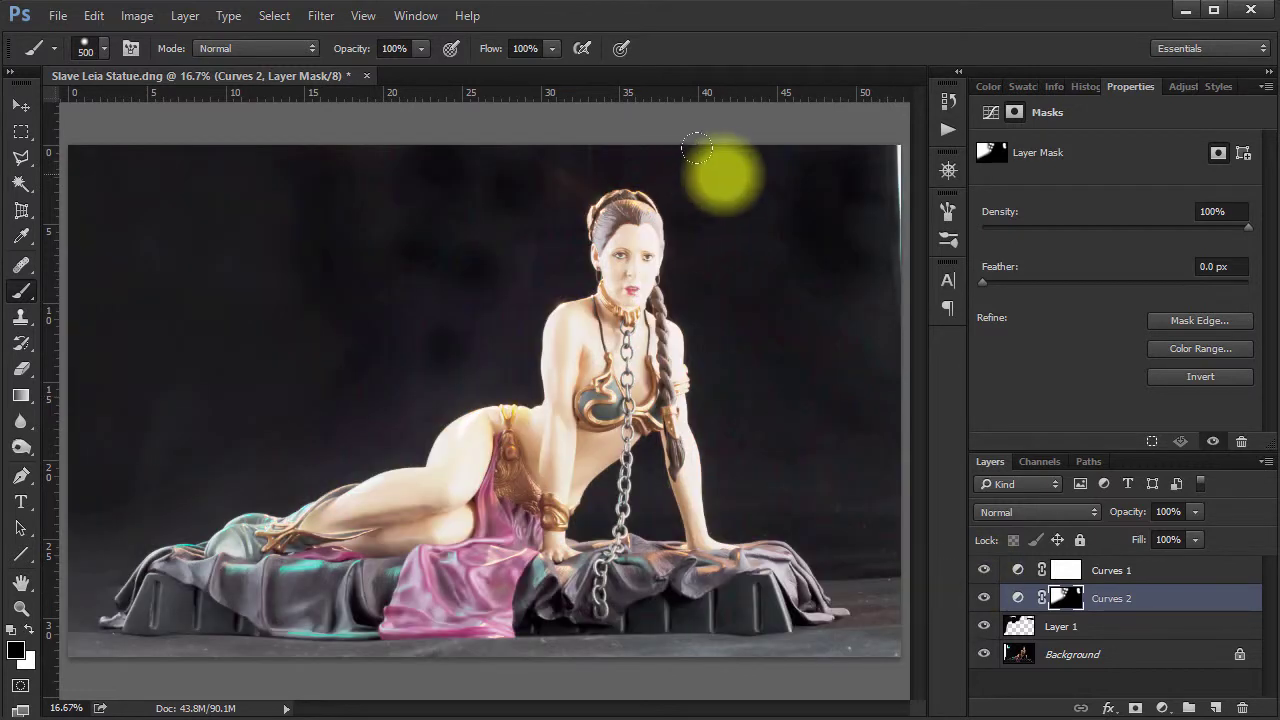
{"action": "left_click", "coordinate": [984, 570]}
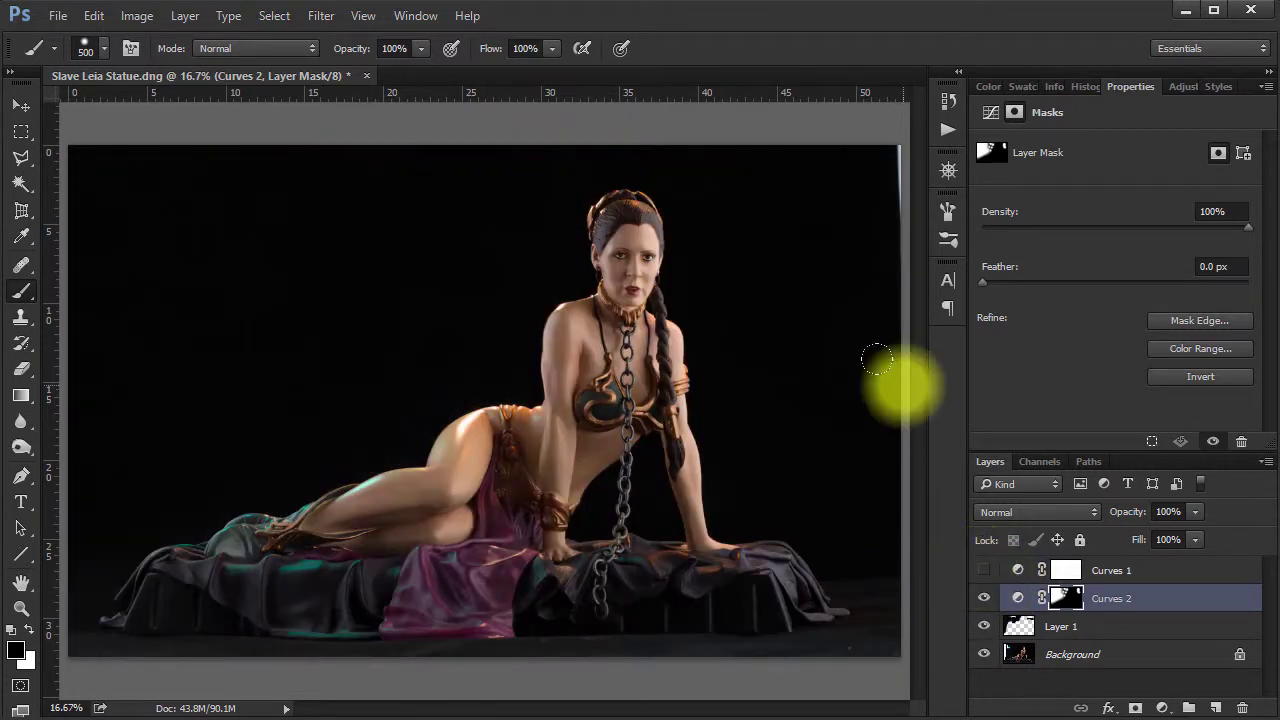